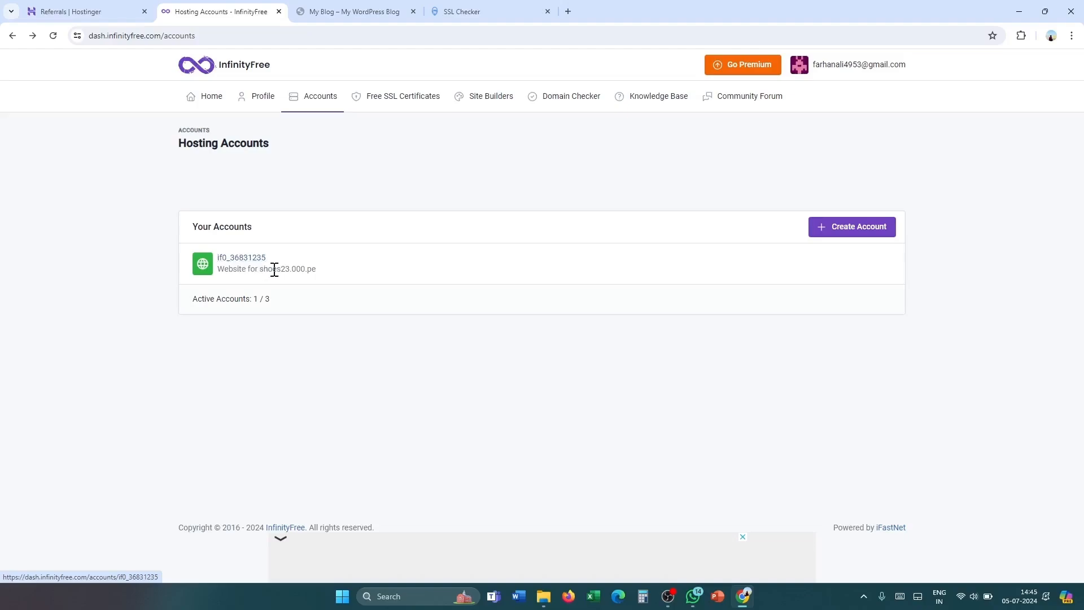
Open the shoes23.000.pe website from the hosting account list and view its connection security information
drag(260, 270, 320, 271)
right_click(308, 272)
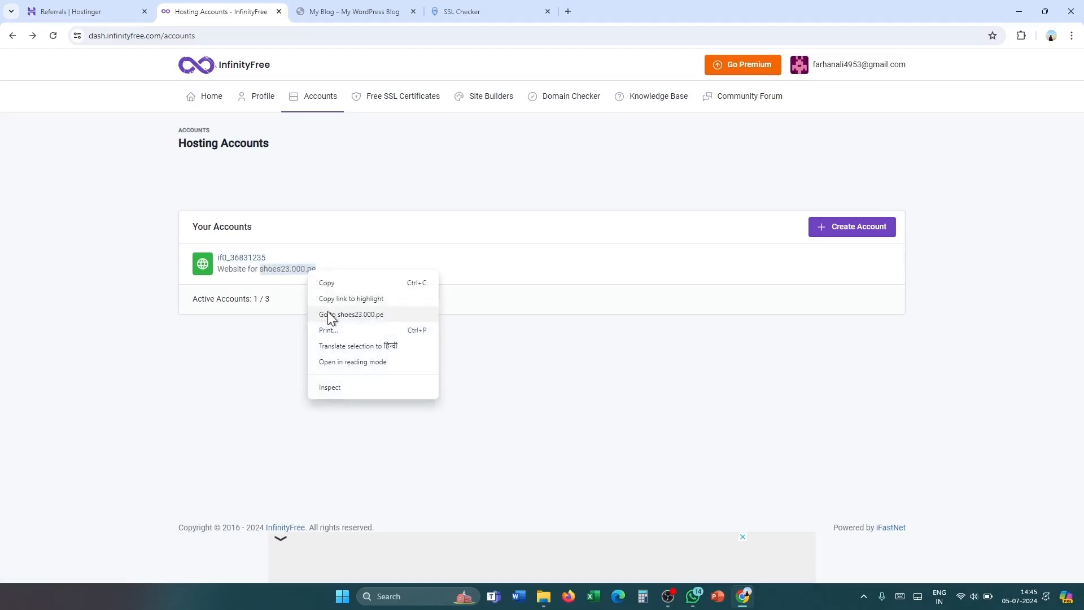
click(328, 315)
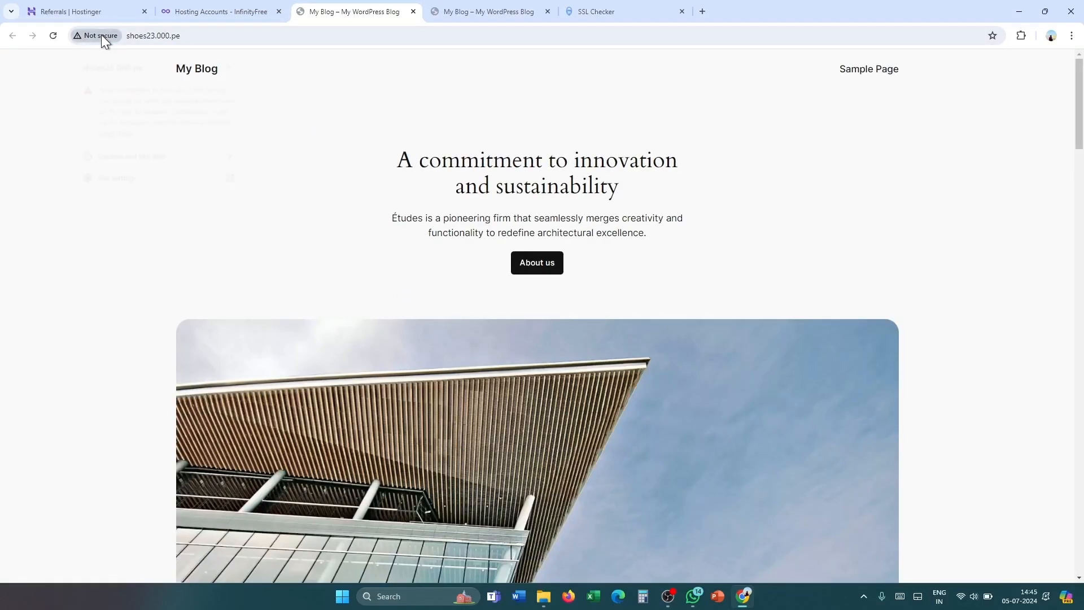
click(102, 36)
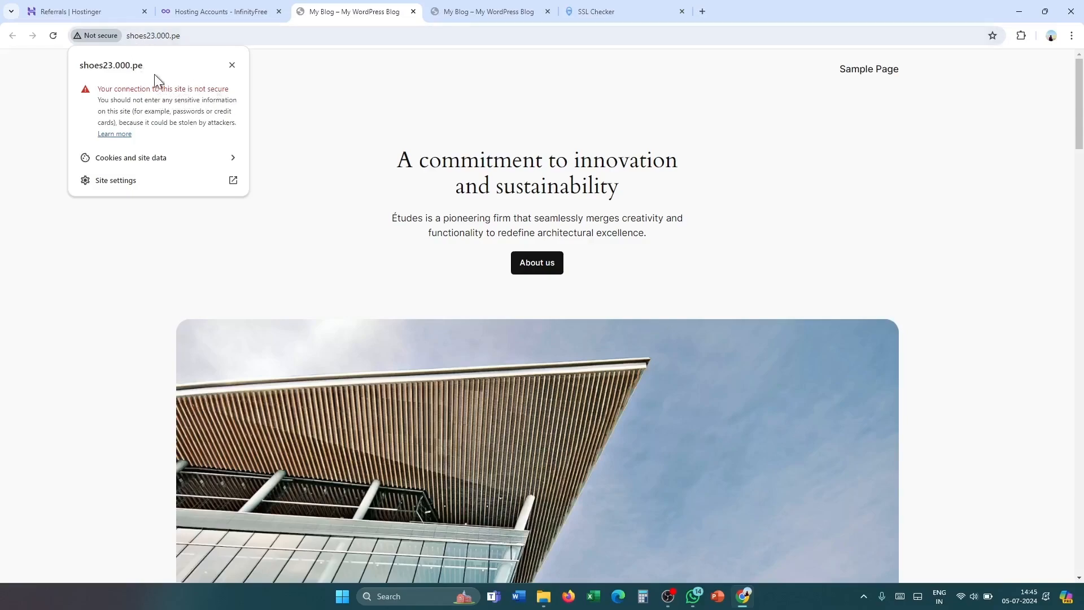
click(205, 36)
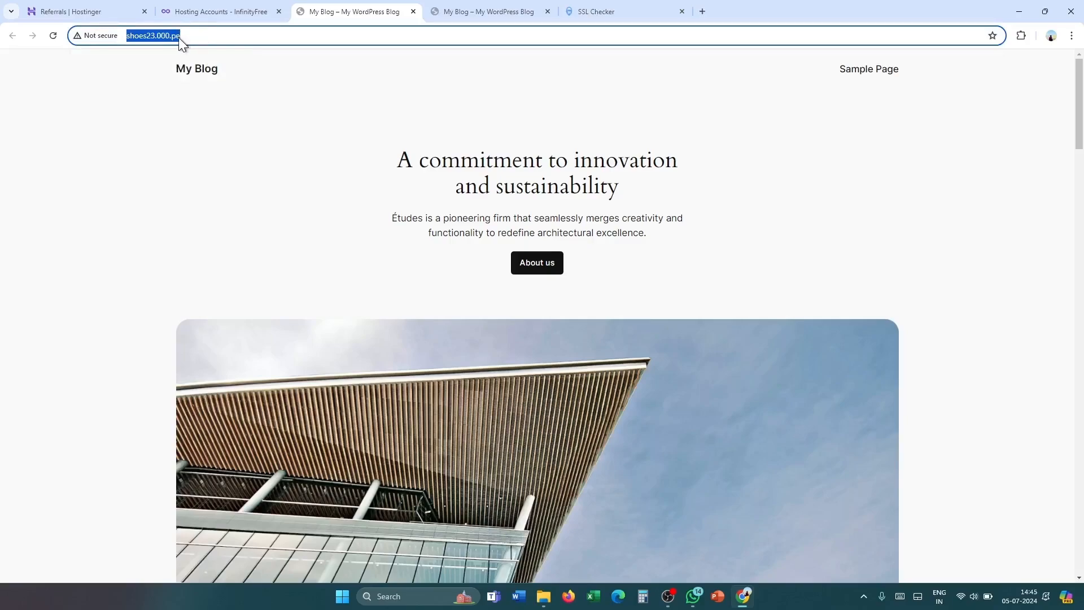
right_click(162, 35)
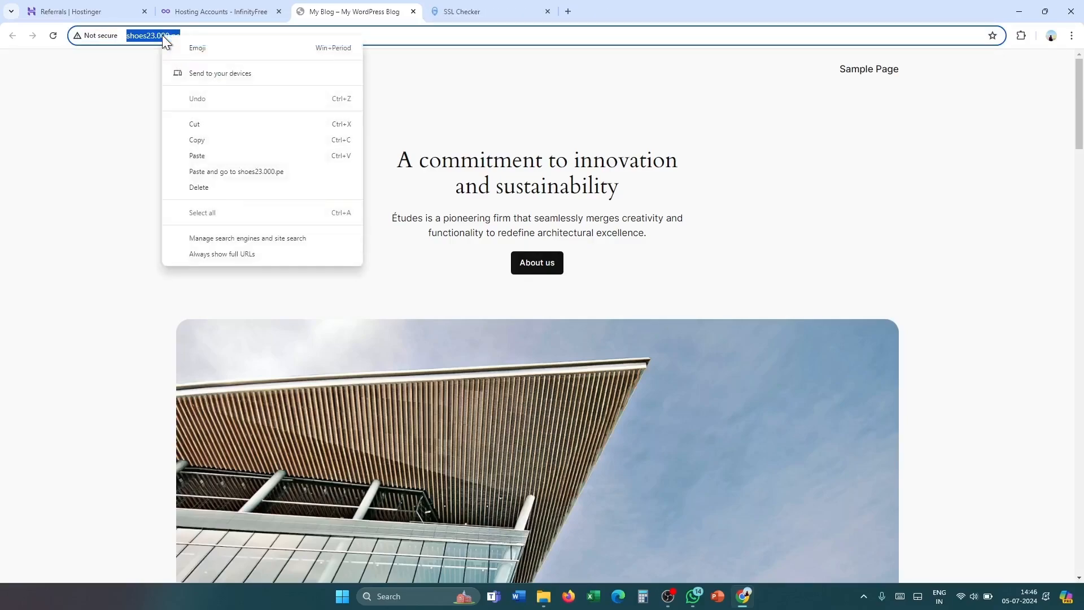
click(208, 136)
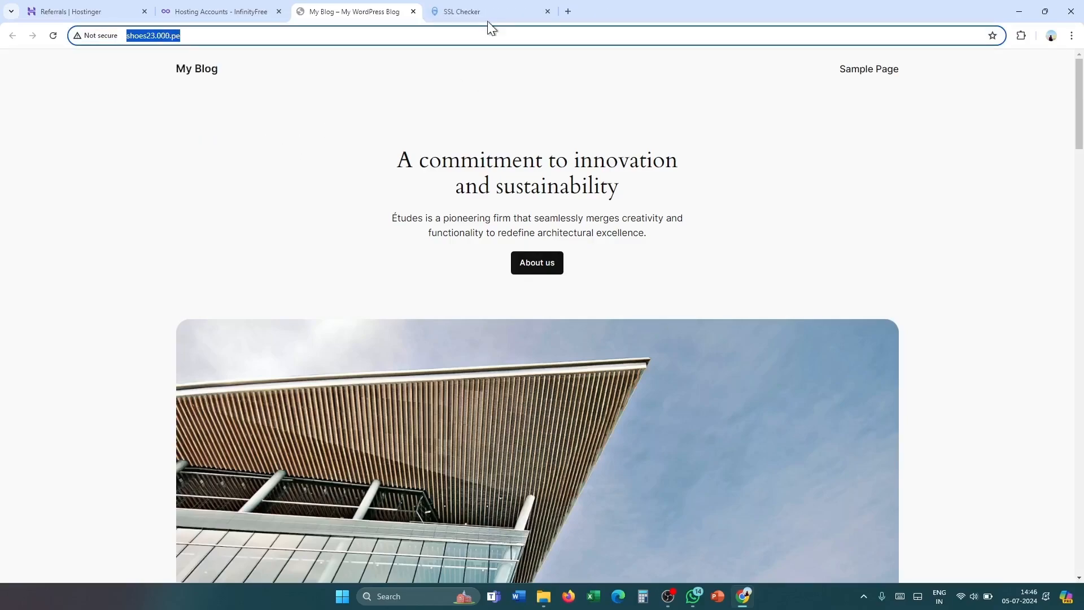
click(472, 12)
click(366, 213)
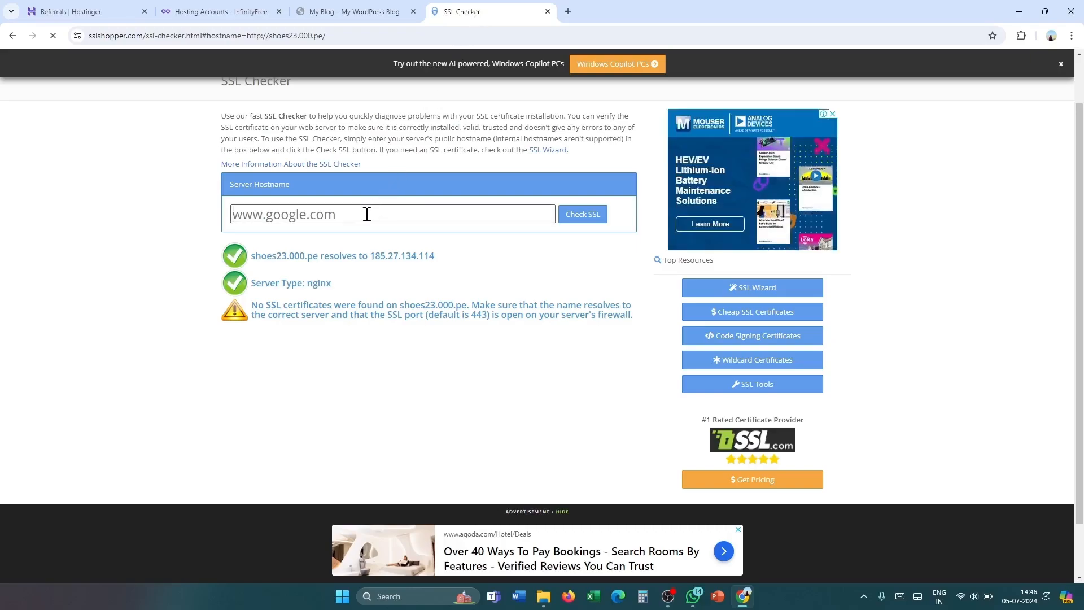
key(ctrl+v)
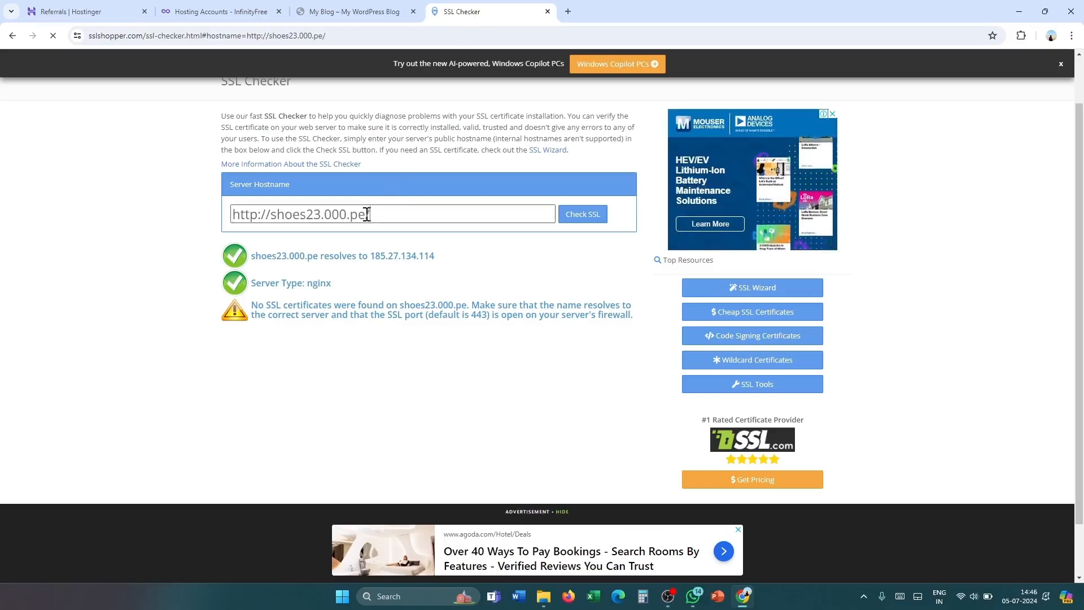
click(590, 217)
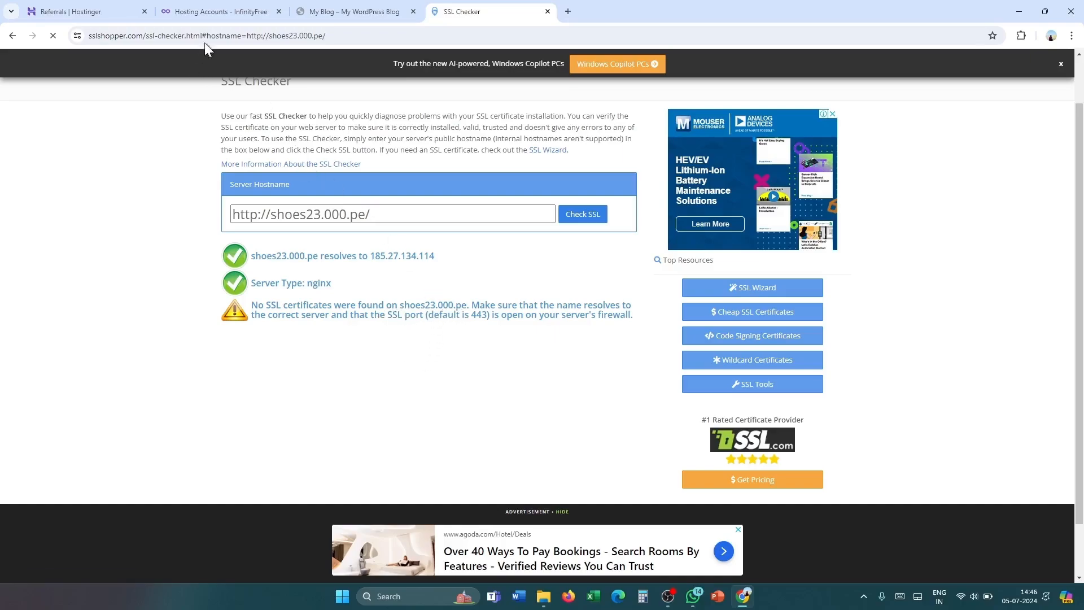
Create a new free SSL certificate order in InfinityFree for the domain shoes23.000.pe
click(220, 10)
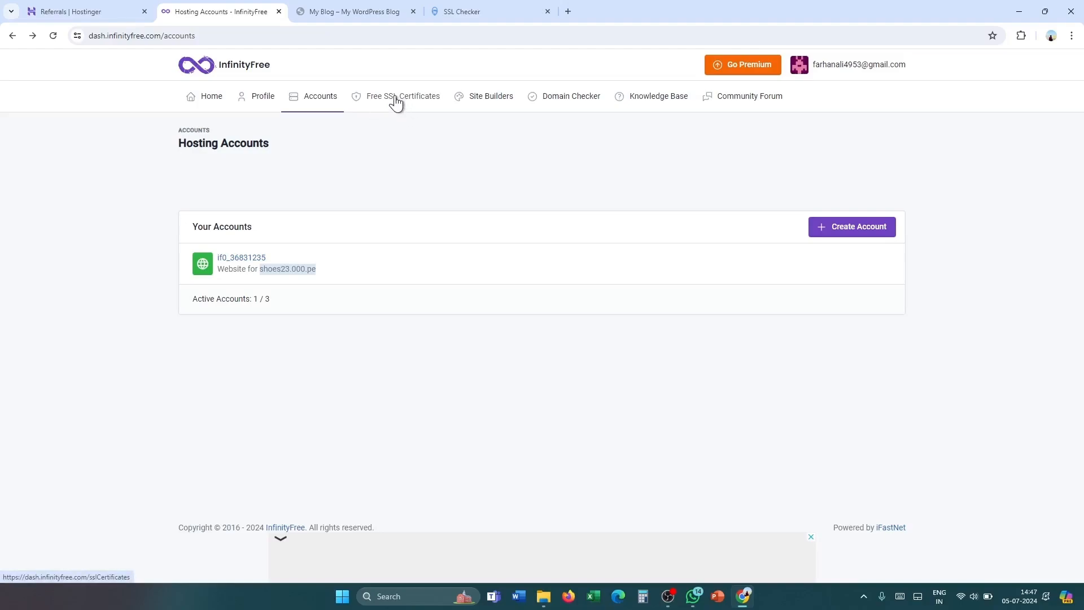
click(396, 101)
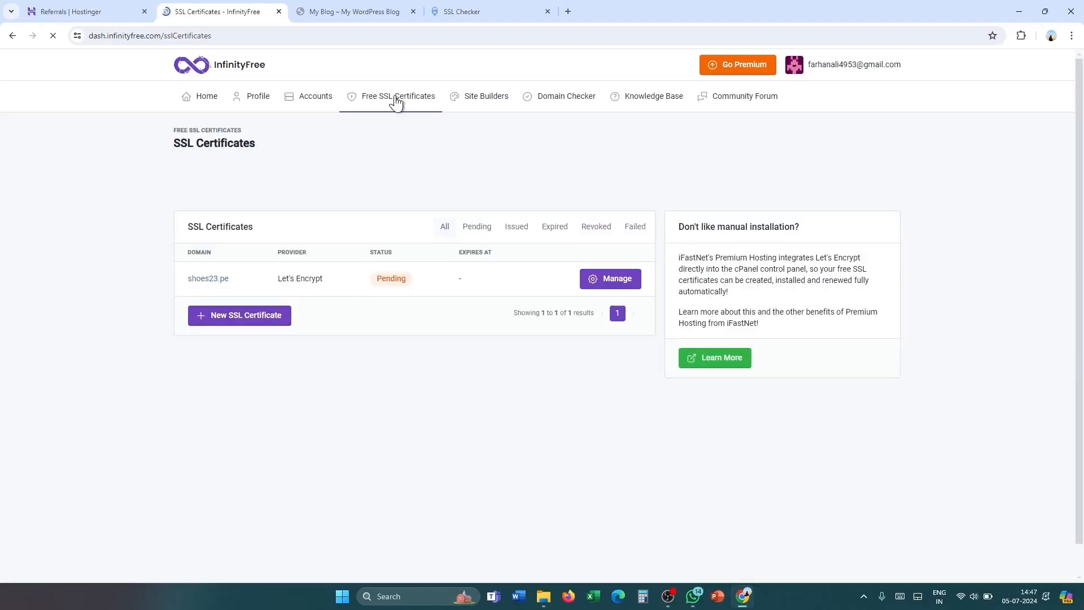
click(259, 316)
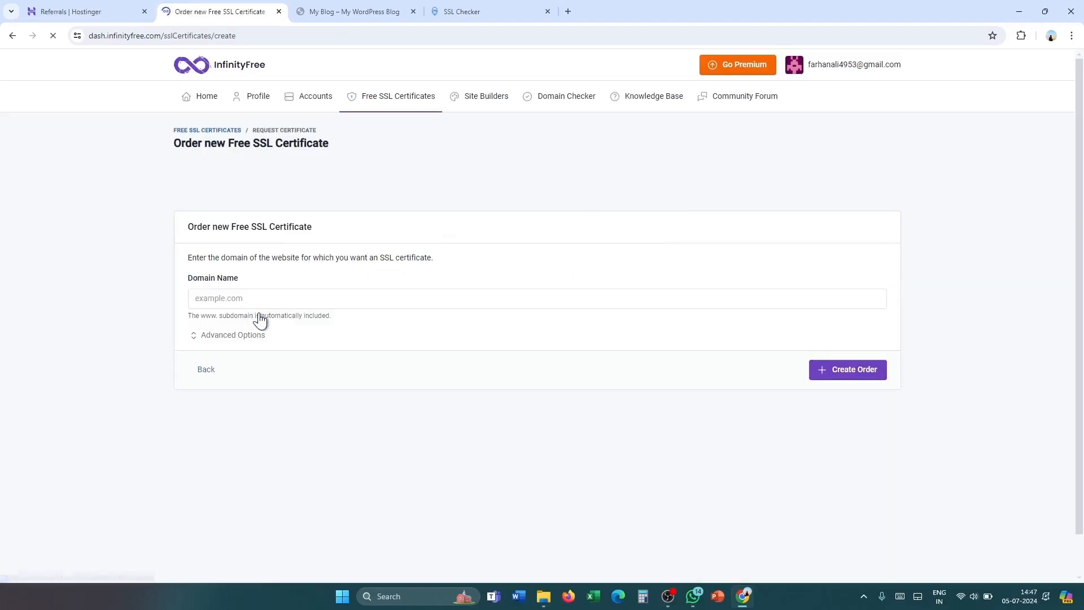
click(262, 296)
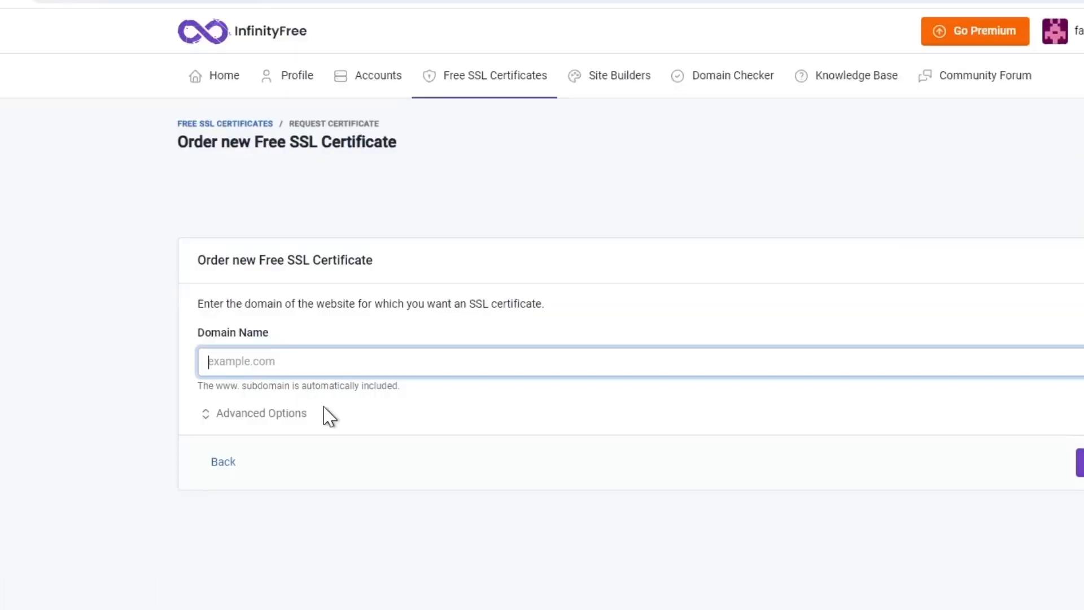
text(shoes23.000.pe)
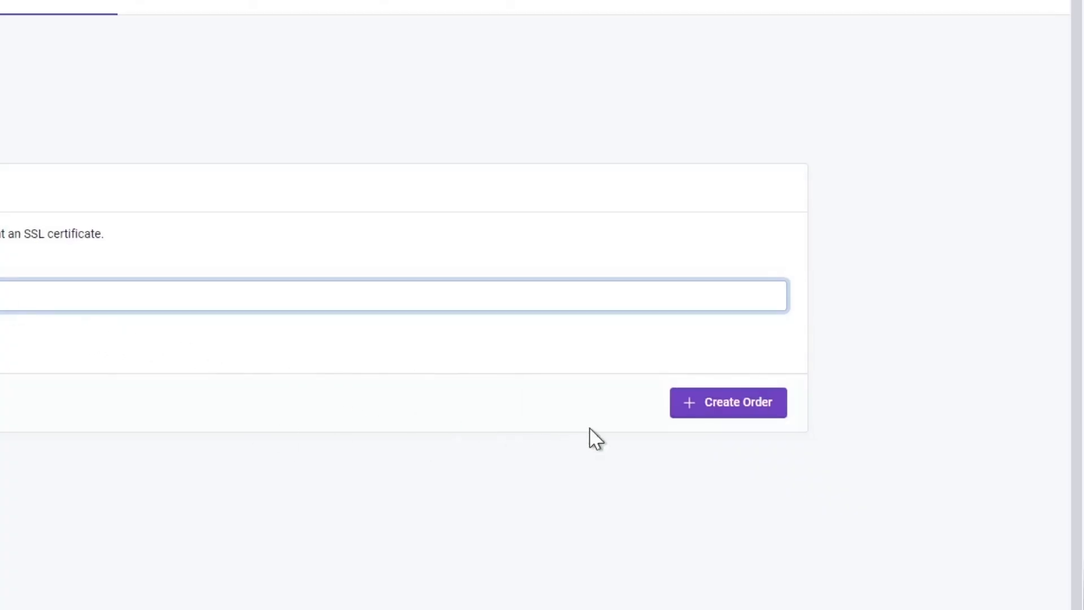
click(721, 412)
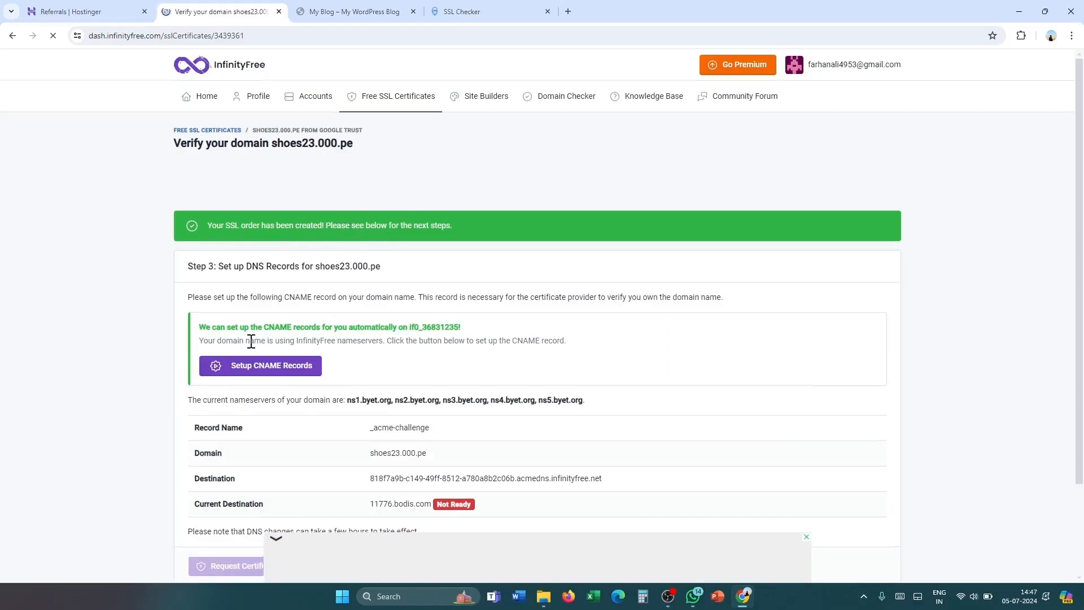
Set up the CNAME records for shoes23.000.pe automatically and review the DNS record details
scroll(250, 338, down, 3)
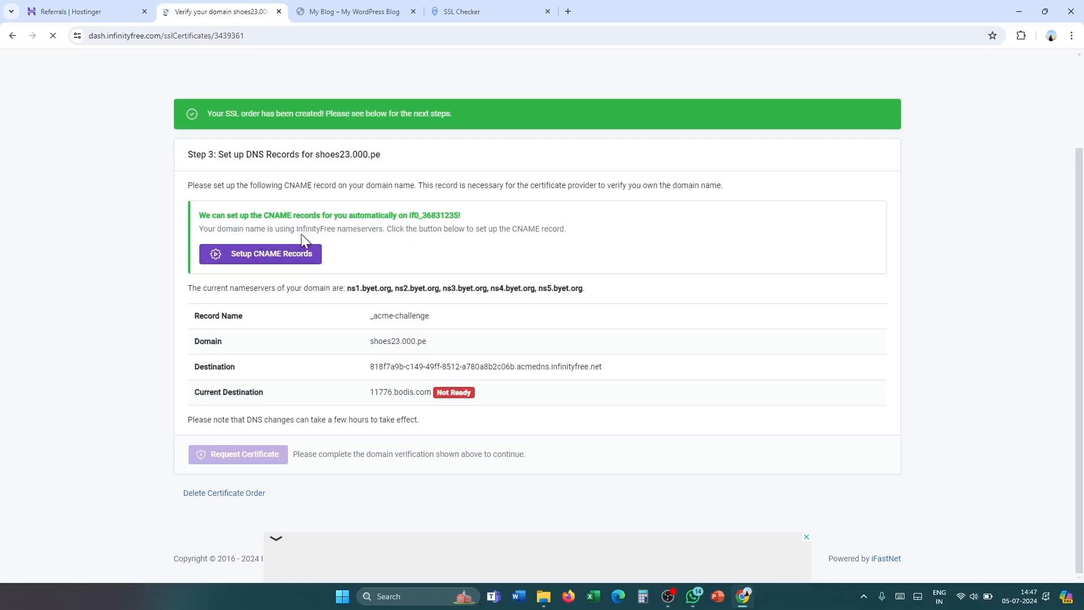
click(261, 257)
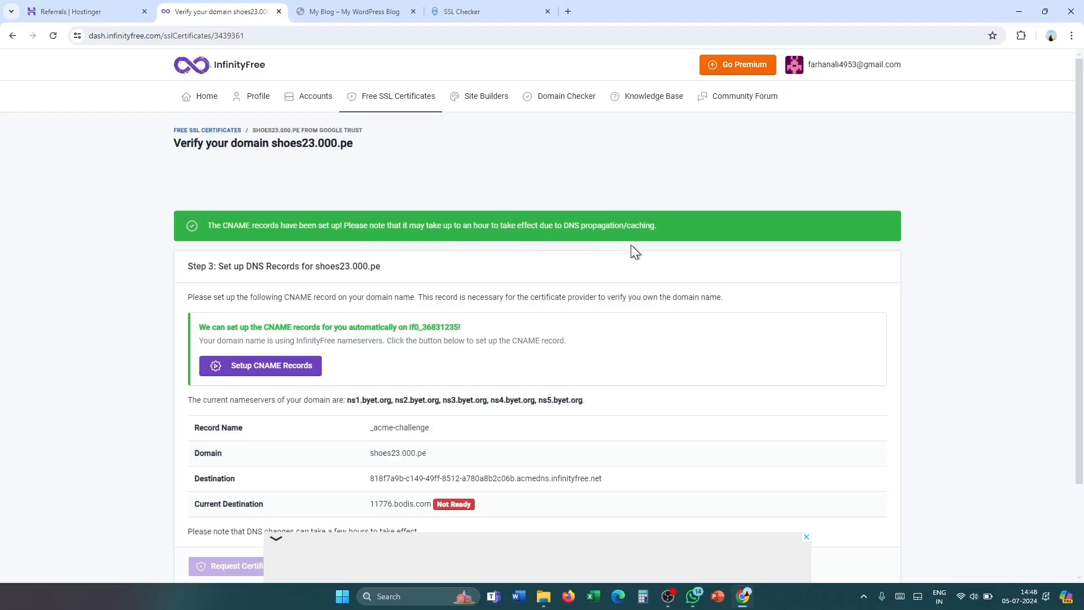
scroll(282, 366, down, 2)
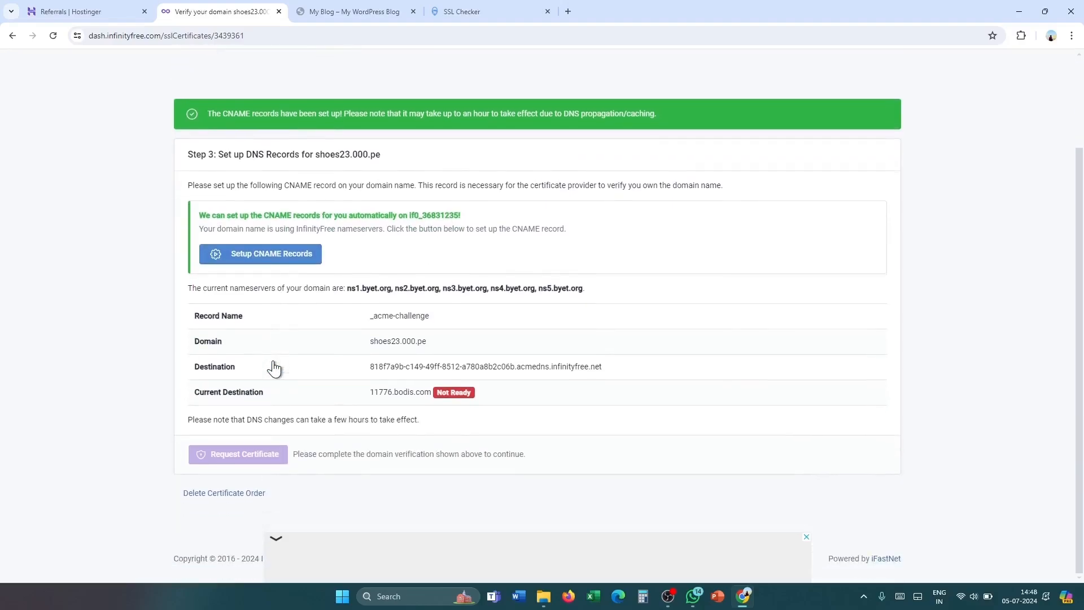
scroll(274, 368, up, 2)
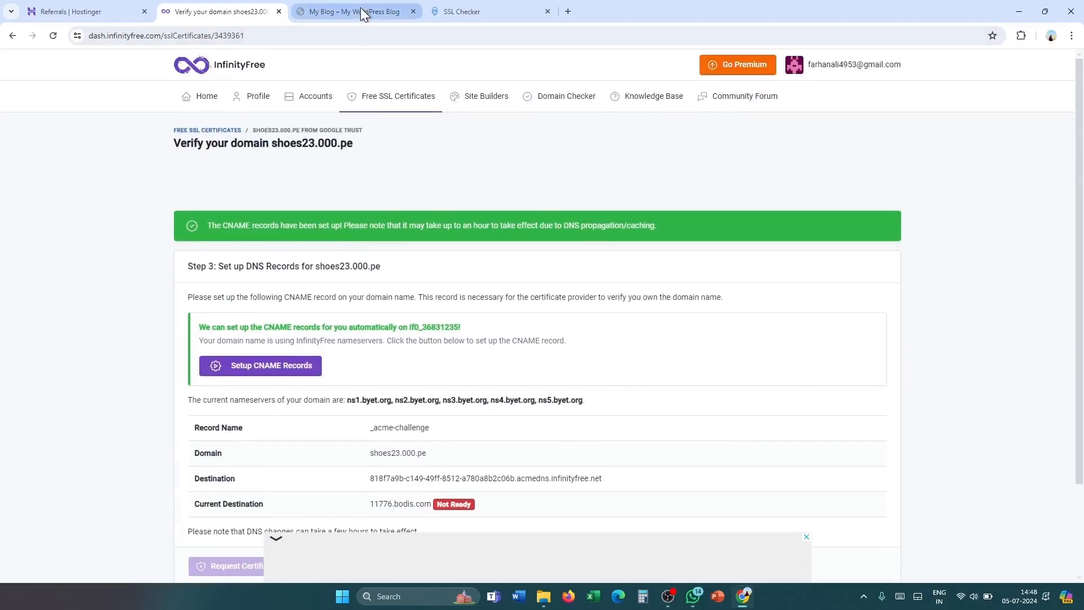
Refresh the domain verification page, check the CNAME destination status, and request the SSL certificate for shoes23.000.pe
click(13, 36)
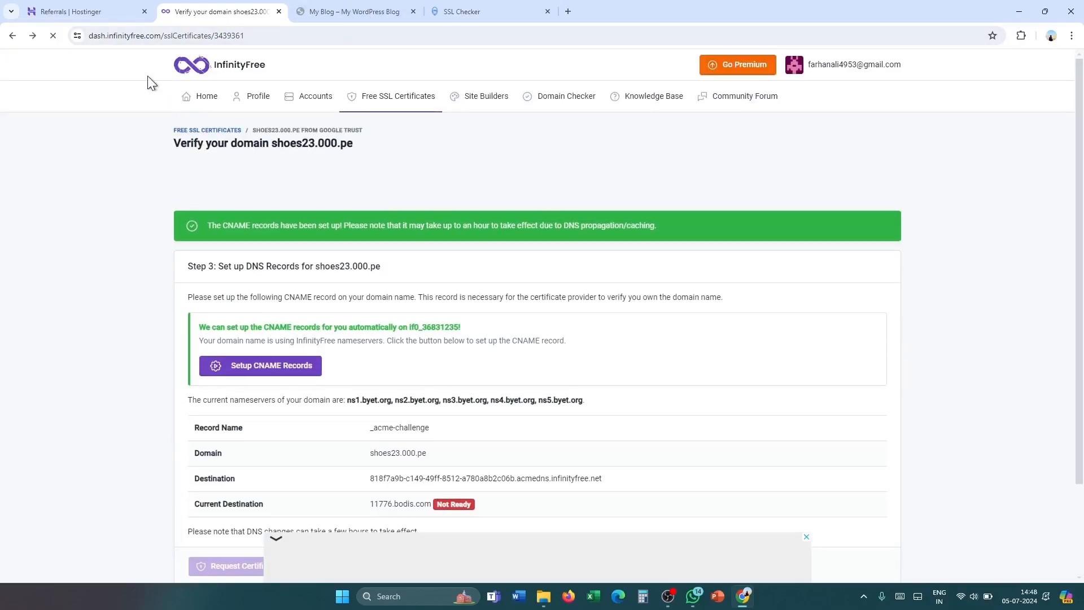
click(52, 36)
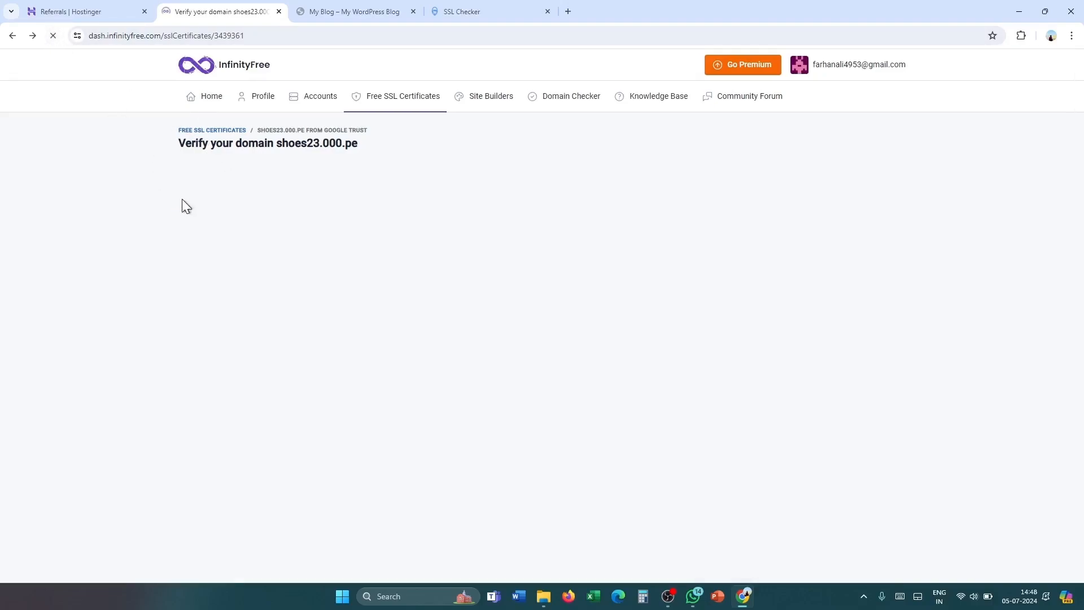
scroll(291, 252, down, 3)
scroll(292, 253, down, 1)
scroll(291, 252, up, 1)
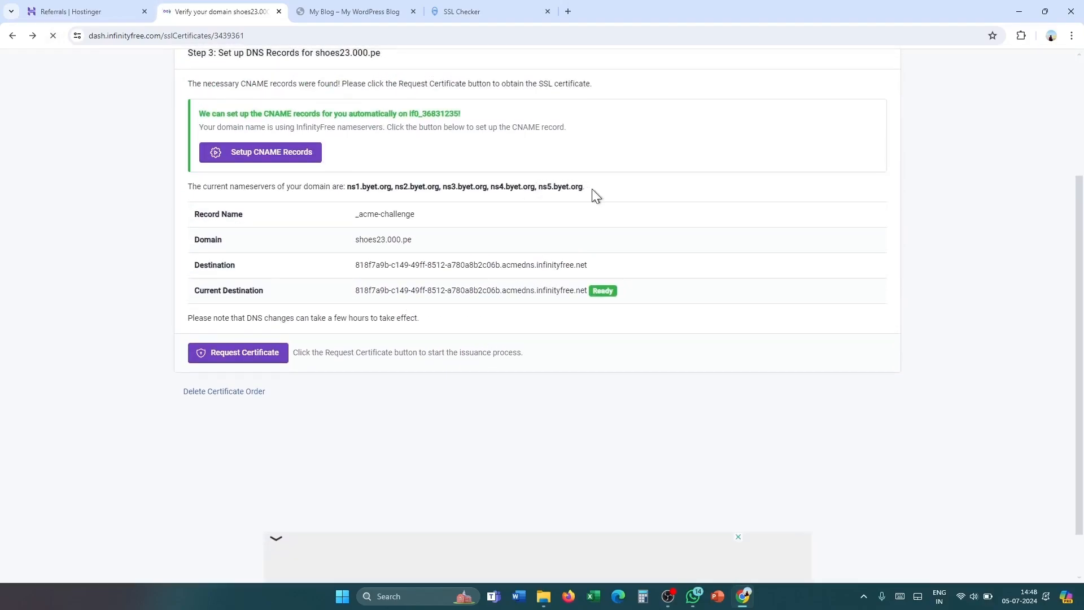
scroll(587, 208, up, 2)
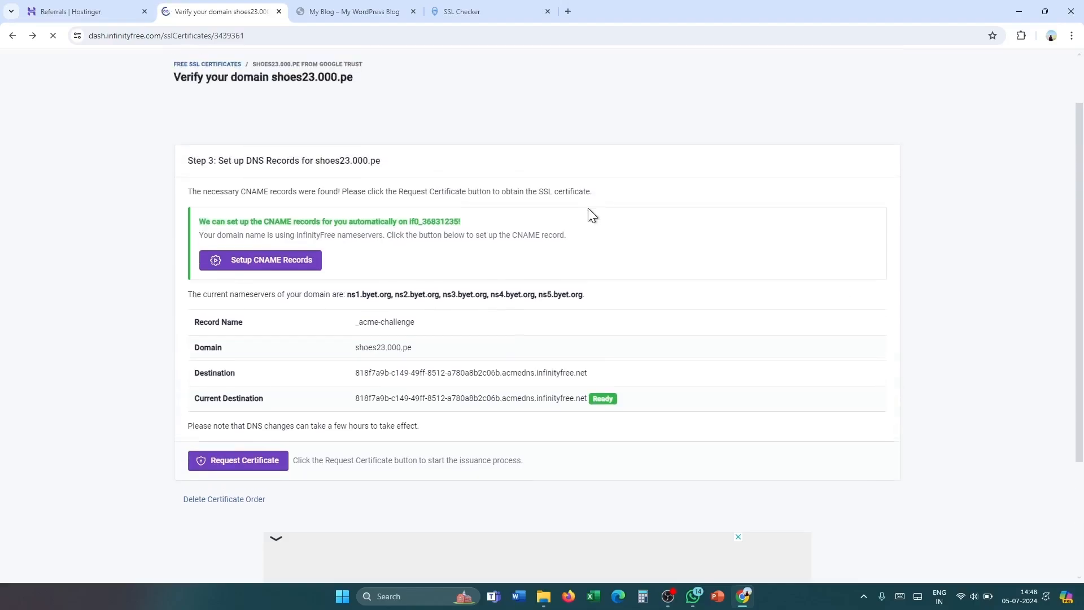
click(253, 471)
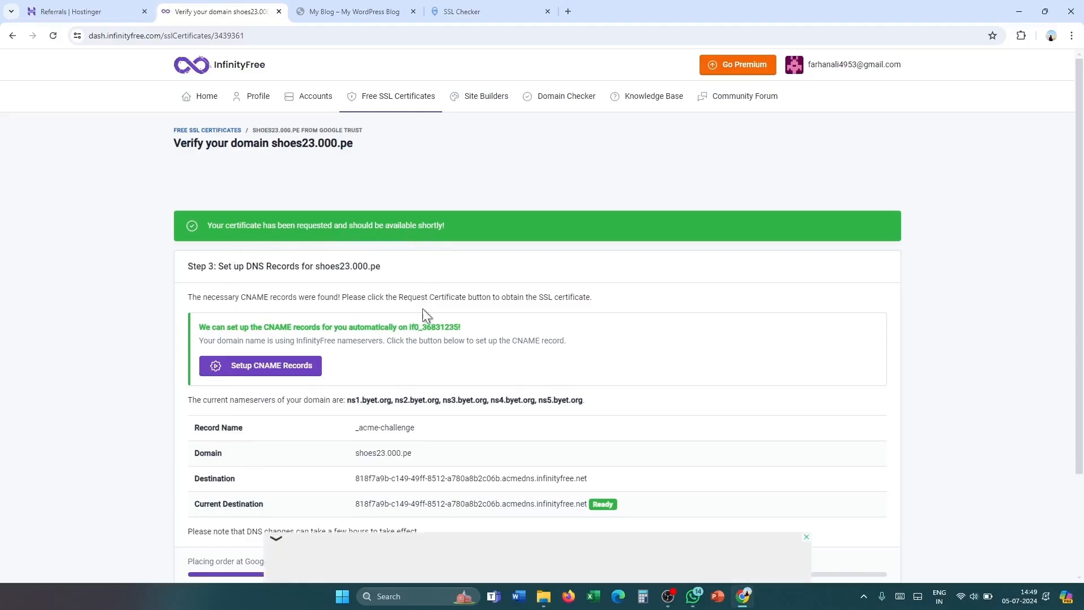
scroll(382, 367, down, 3)
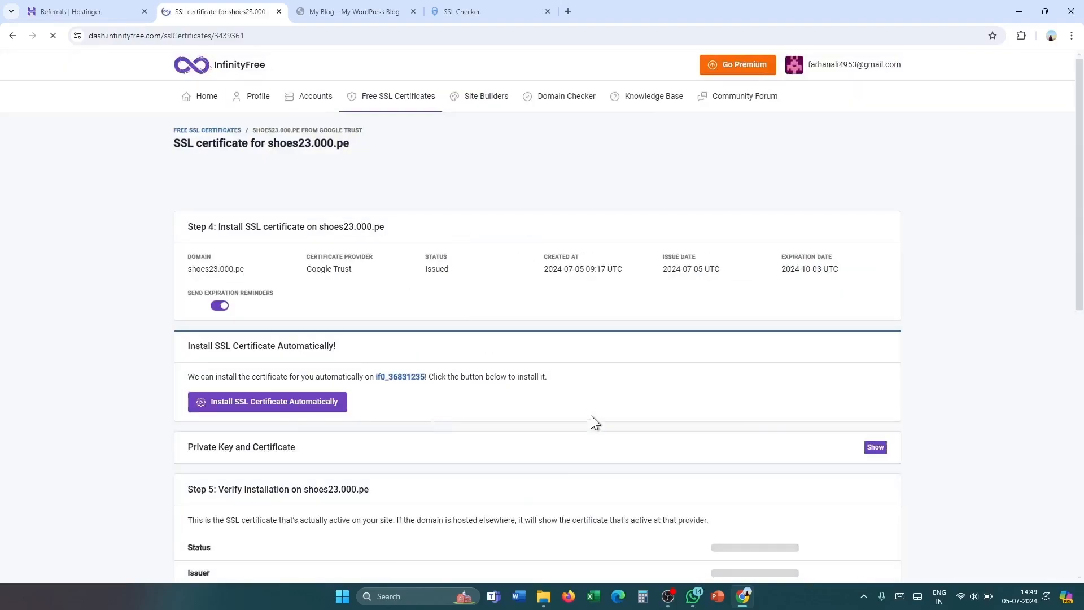
Install the issued SSL certificate automatically on the hosting account and look over the installation verification section
scroll(556, 379, down, 2)
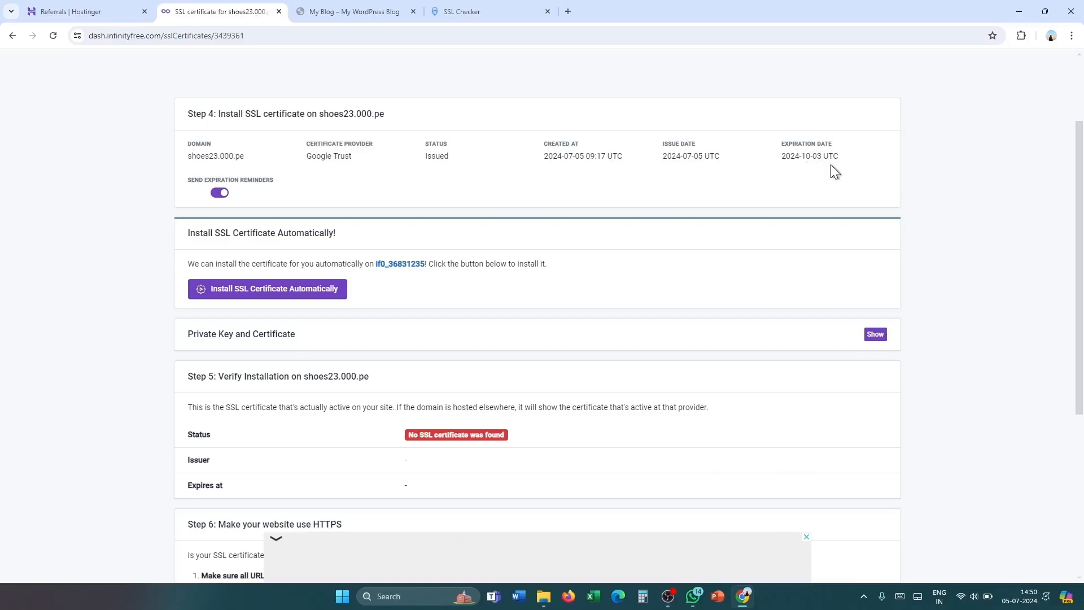
scroll(271, 332, down, 1)
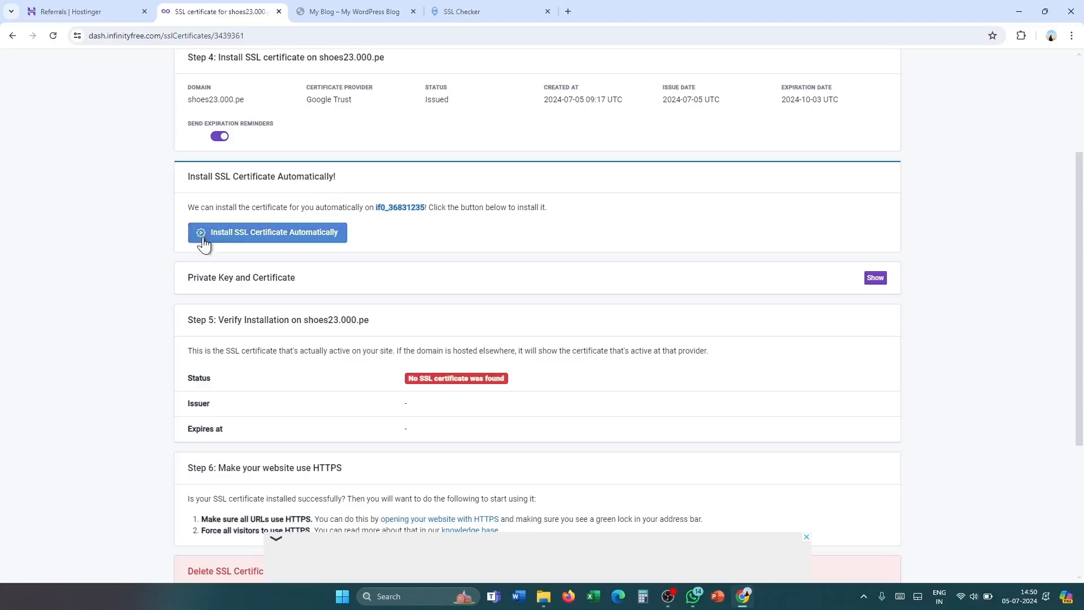
click(258, 234)
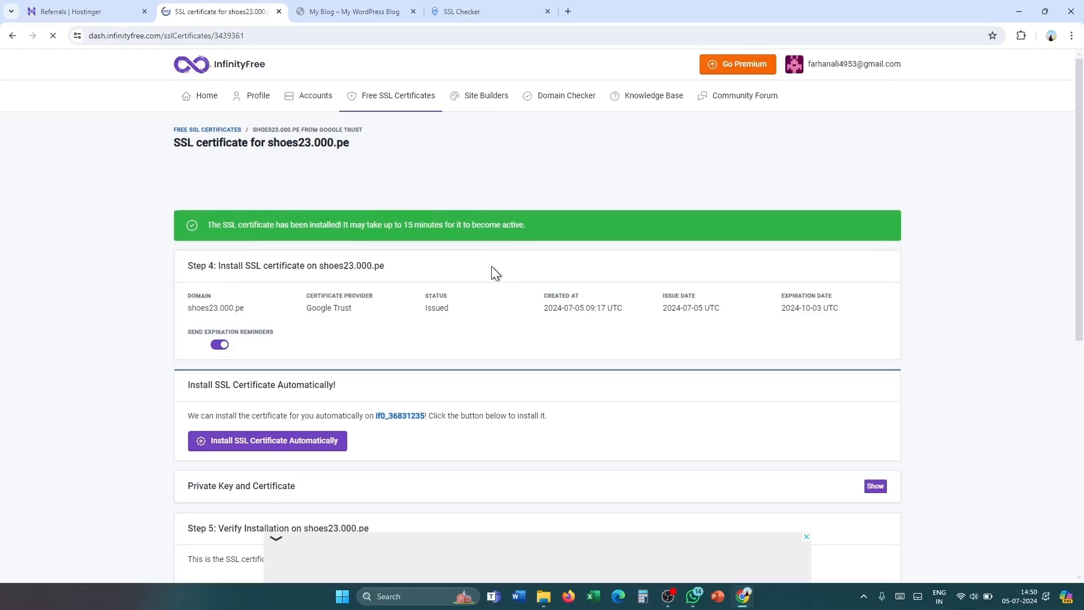
scroll(492, 270, down, 4)
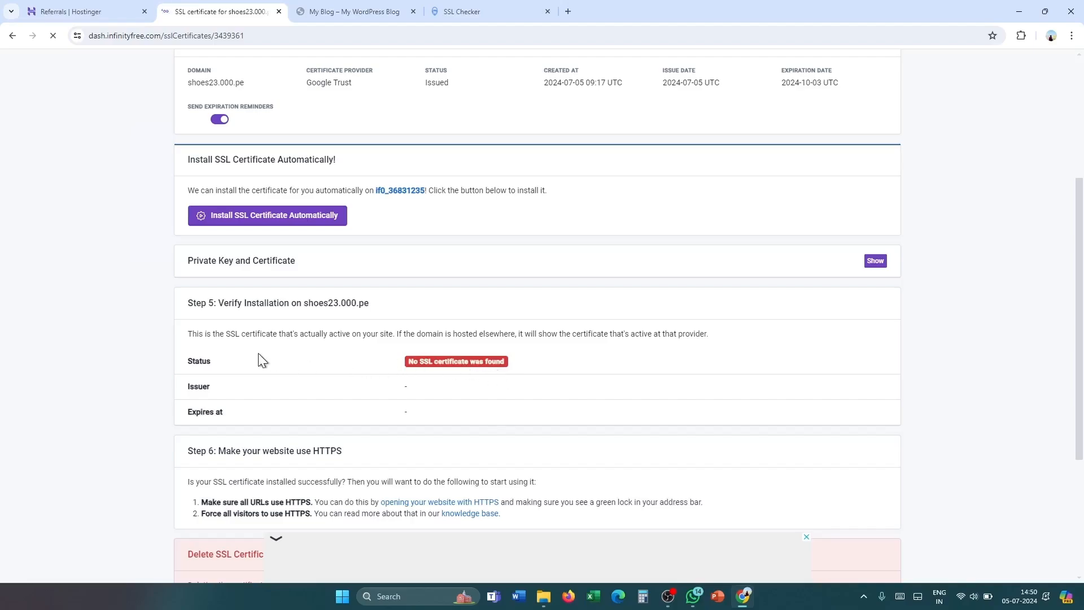
scroll(349, 374, down, 2)
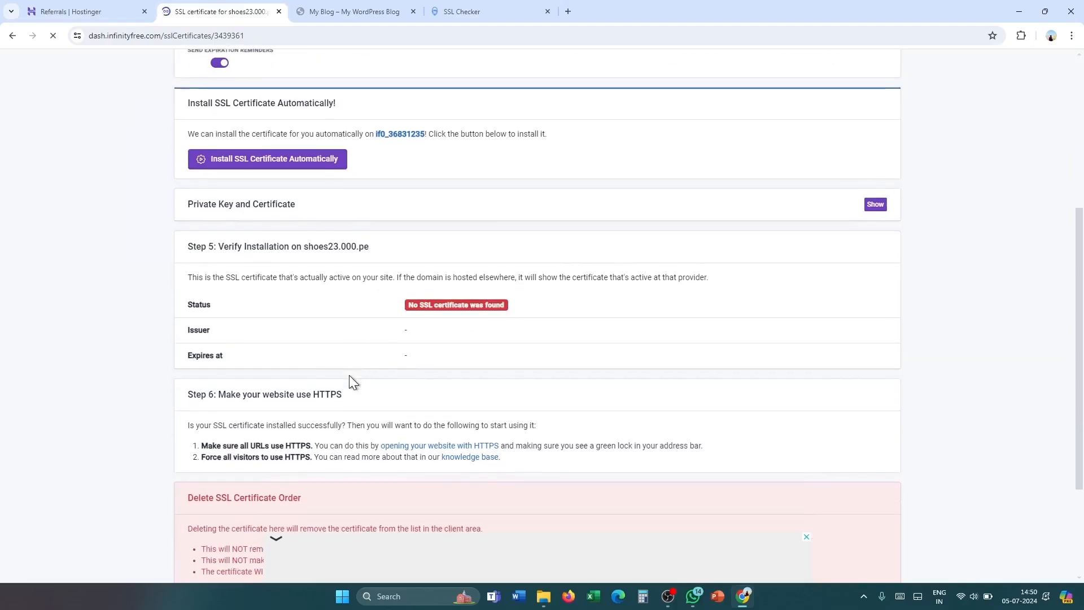
scroll(348, 379, down, 1)
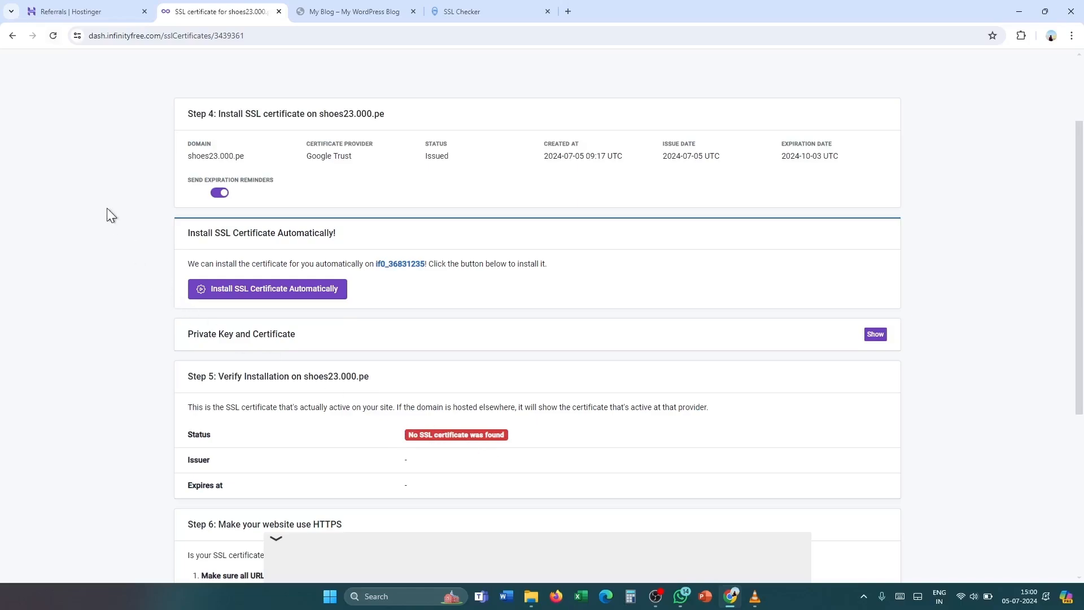
Reload the certificate page and check the SSL status, issuer and expiry under the installation verification
click(55, 36)
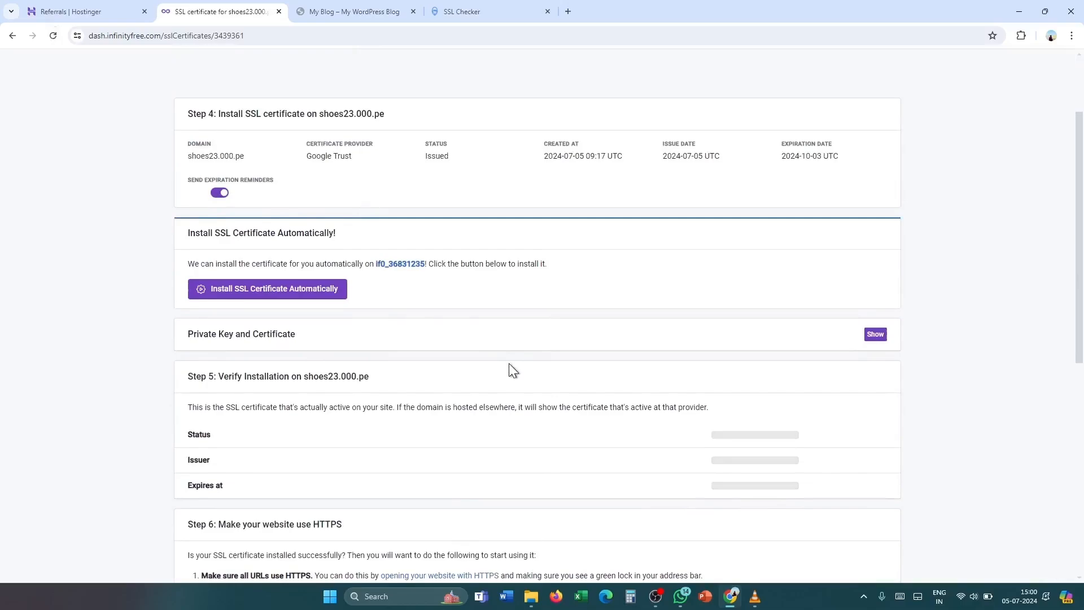
scroll(509, 364, down, 1)
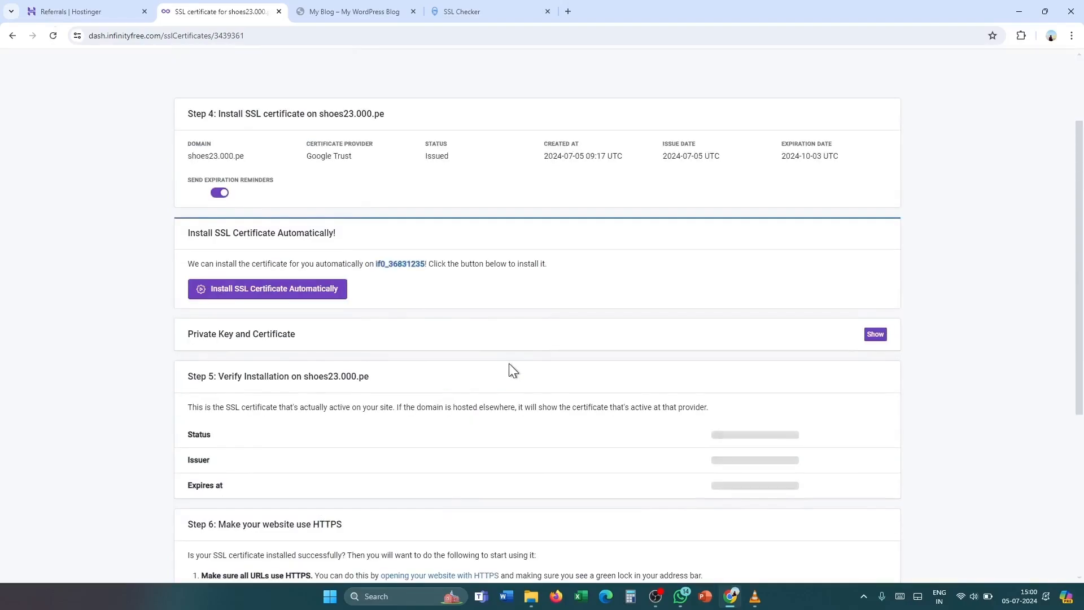
scroll(509, 364, down, 1)
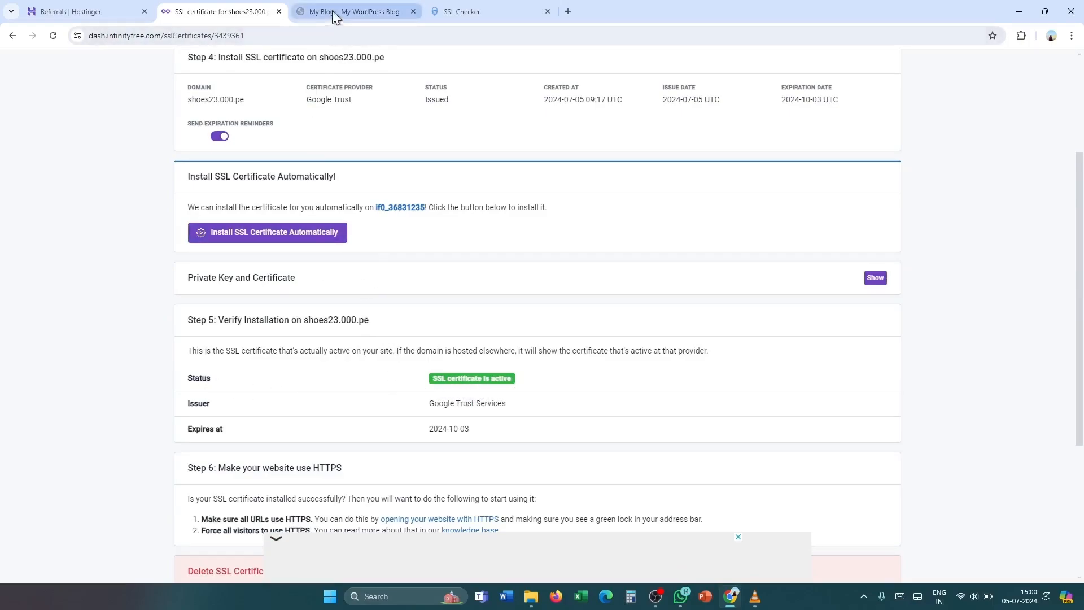
Reload the shoes23.000.pe blog page and check its connection security
click(351, 7)
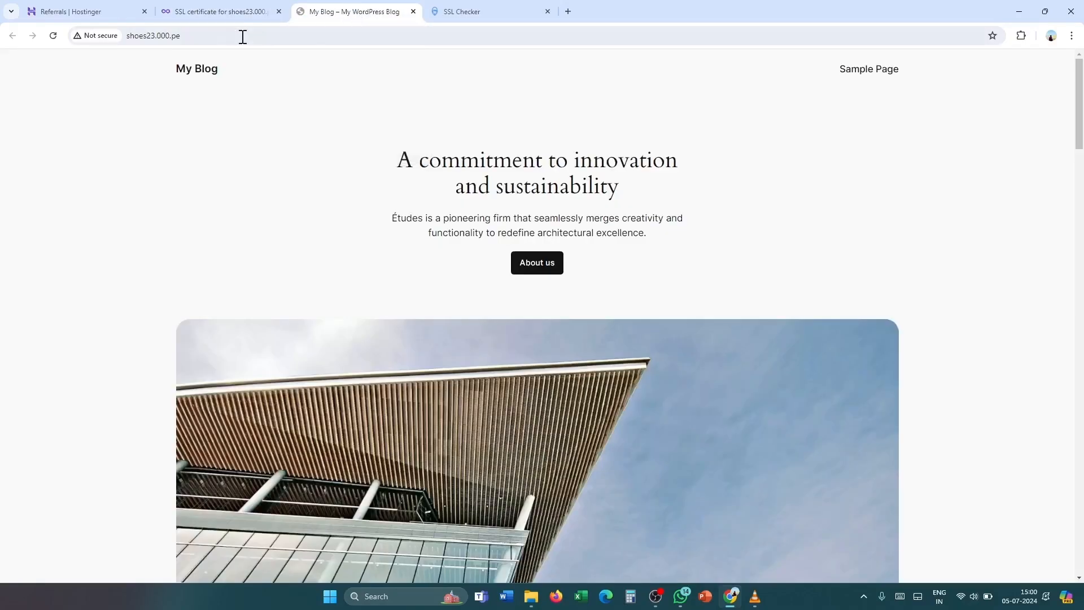
click(54, 35)
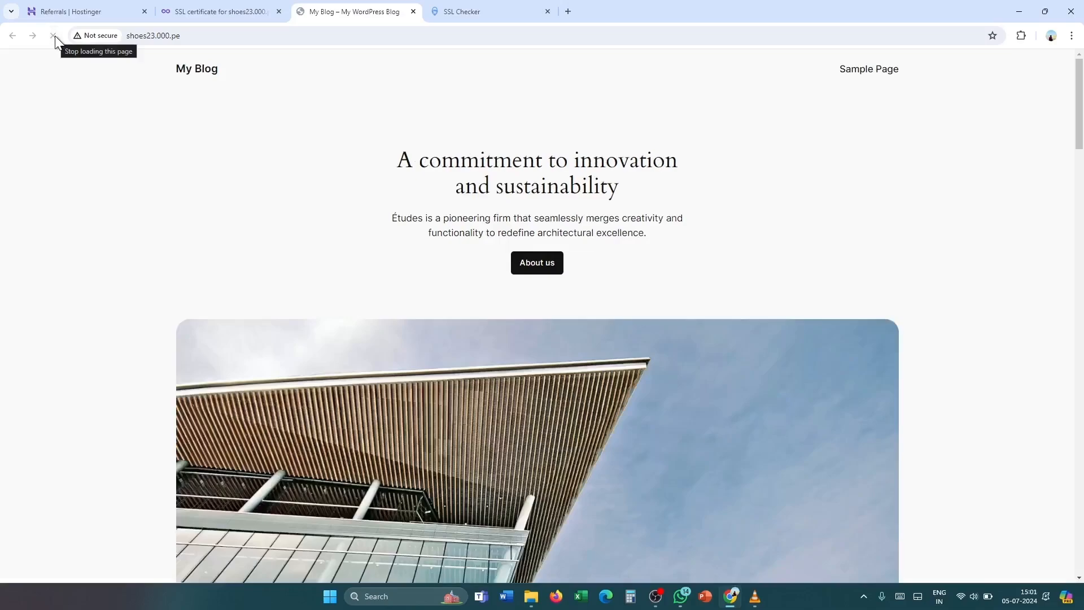
click(98, 36)
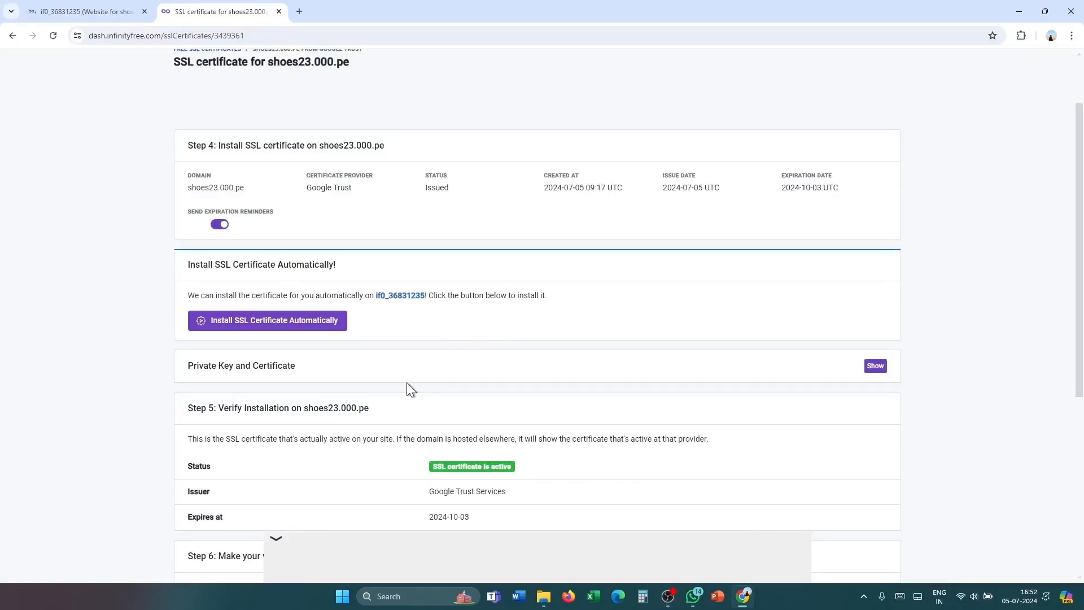
Reveal the private key and certificate texts on the SSL certificate page for shoes23.000.pe
scroll(245, 374, down, 1)
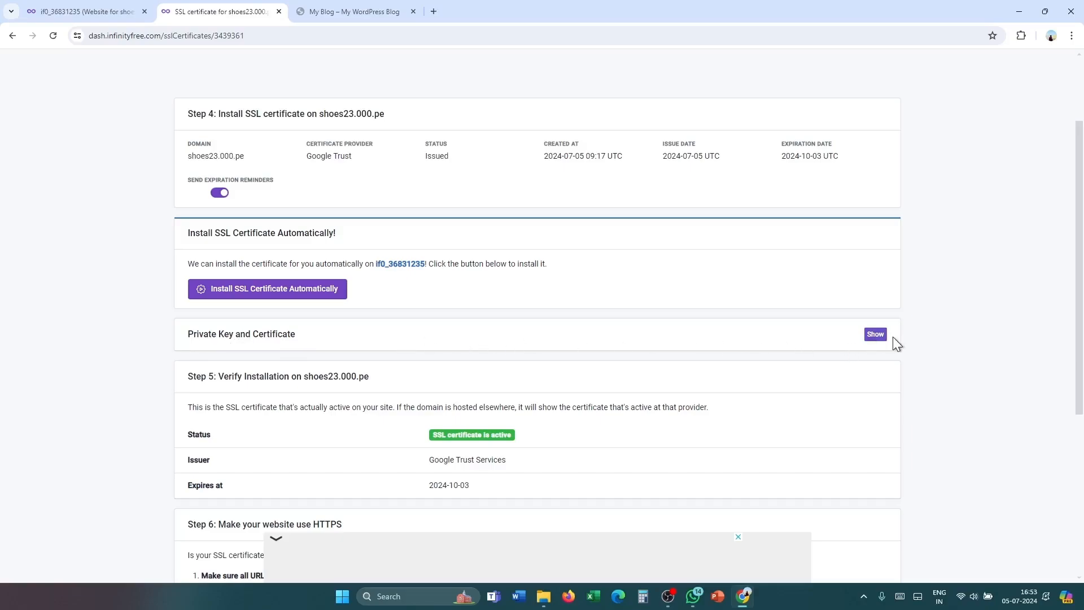
click(876, 336)
scroll(724, 351, down, 4)
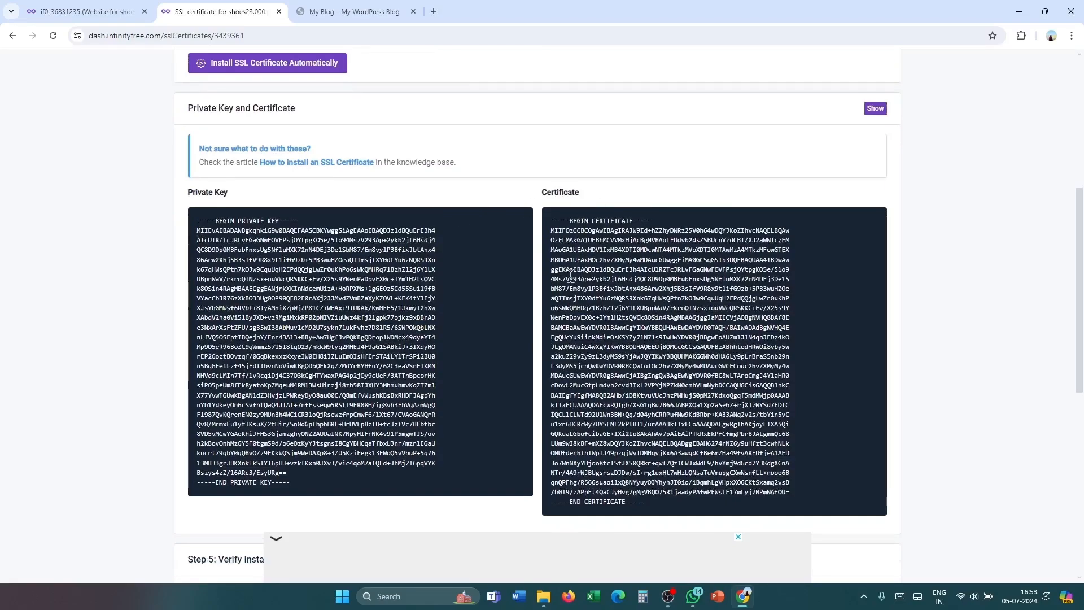
scroll(544, 263, down, 1)
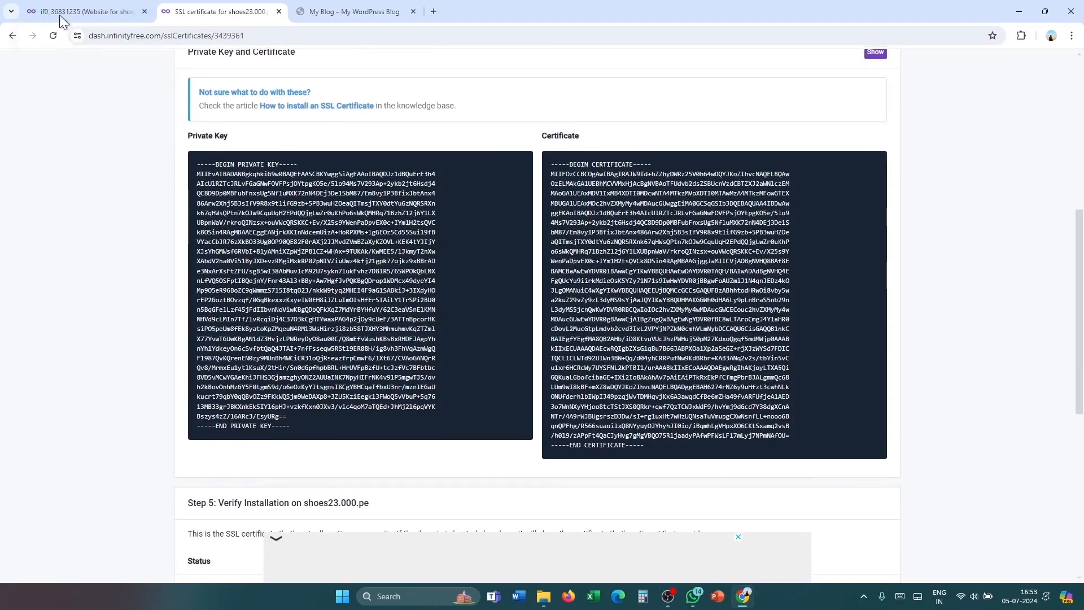
Open the hosting account's control panel and bring up the SSL/TLS configuration for shoes23.000.pe
click(83, 8)
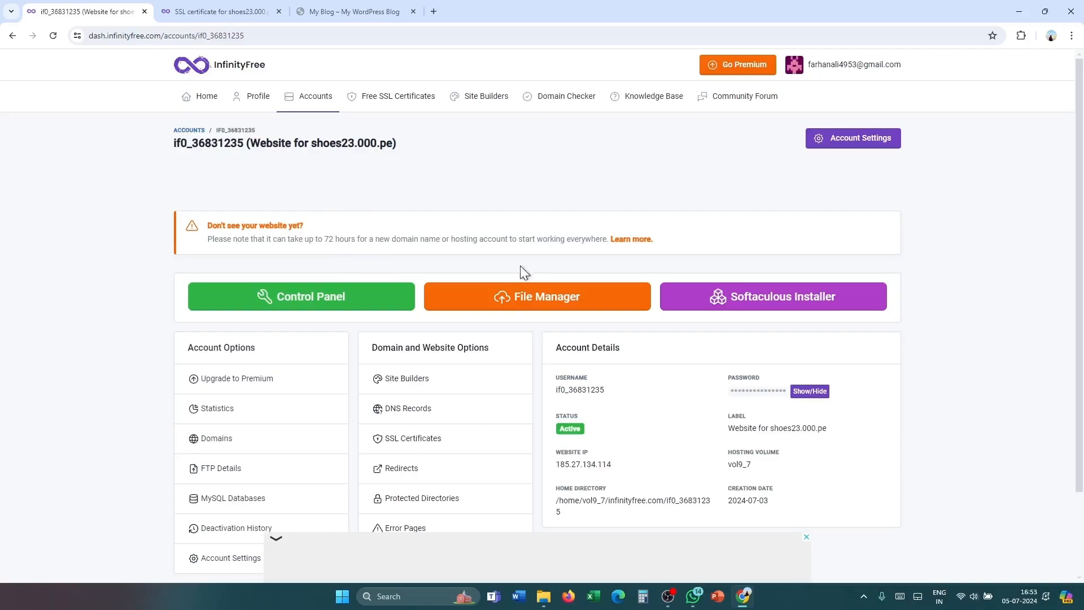
click(298, 294)
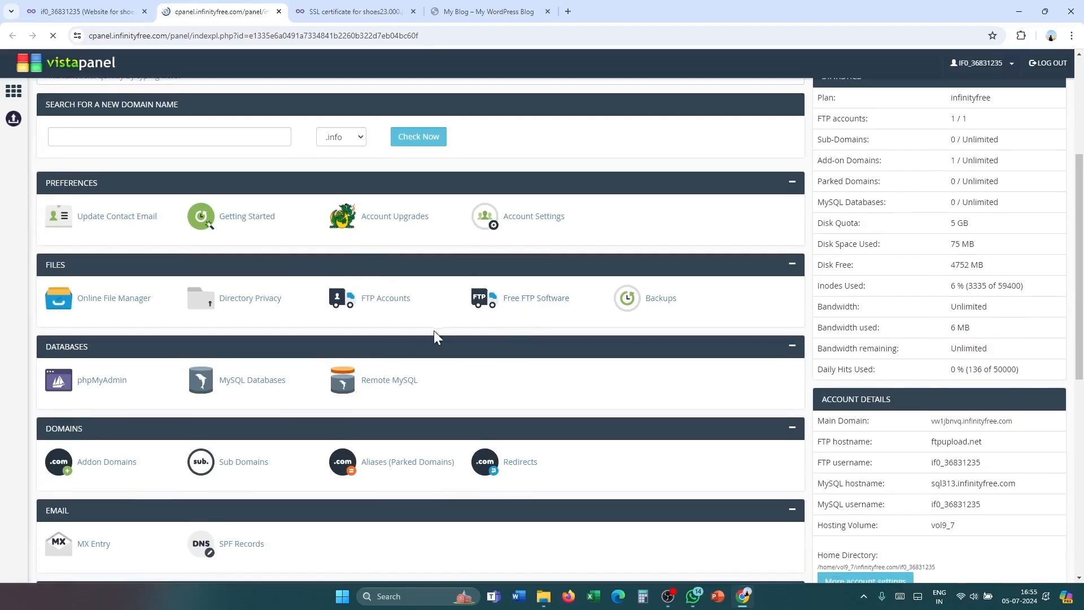
scroll(180, 443, down, 5)
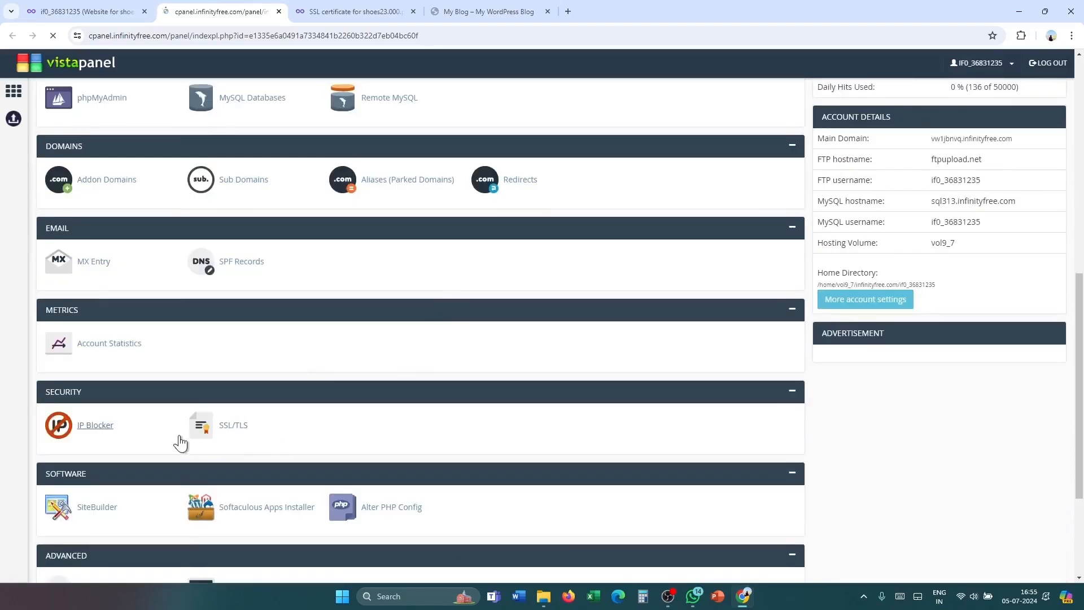
click(235, 430)
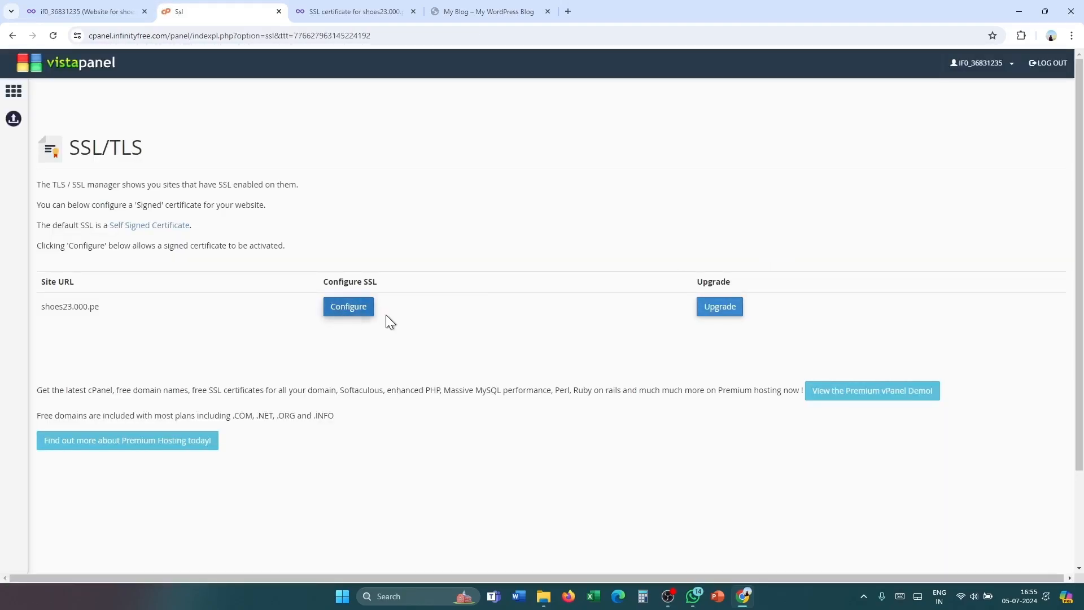
click(350, 307)
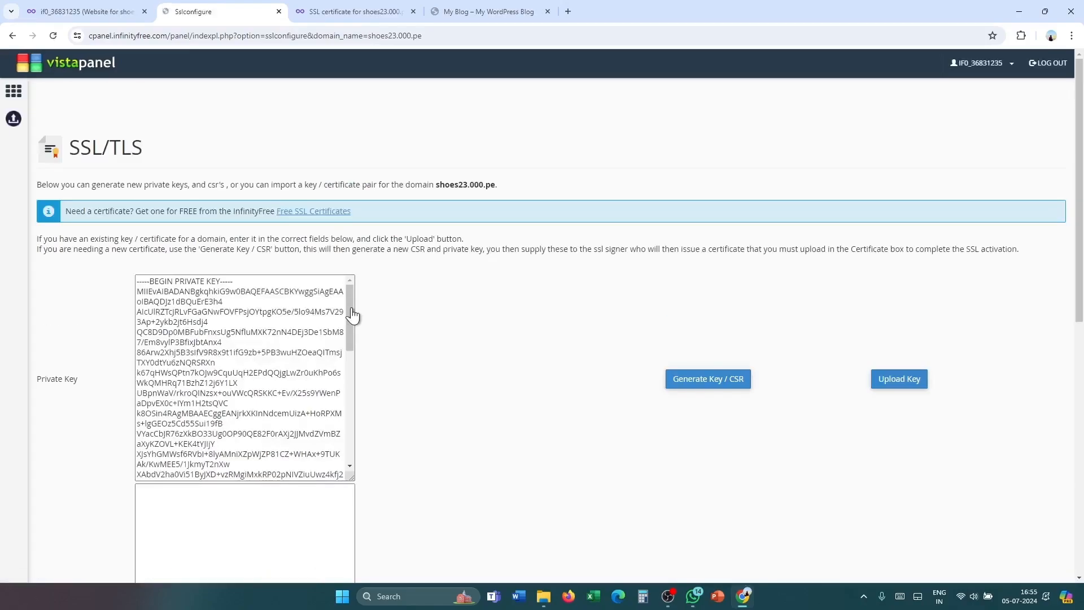
Replace the Private Key field's content with the private key from the SSL certificate page and upload it
scroll(290, 412, down, 2)
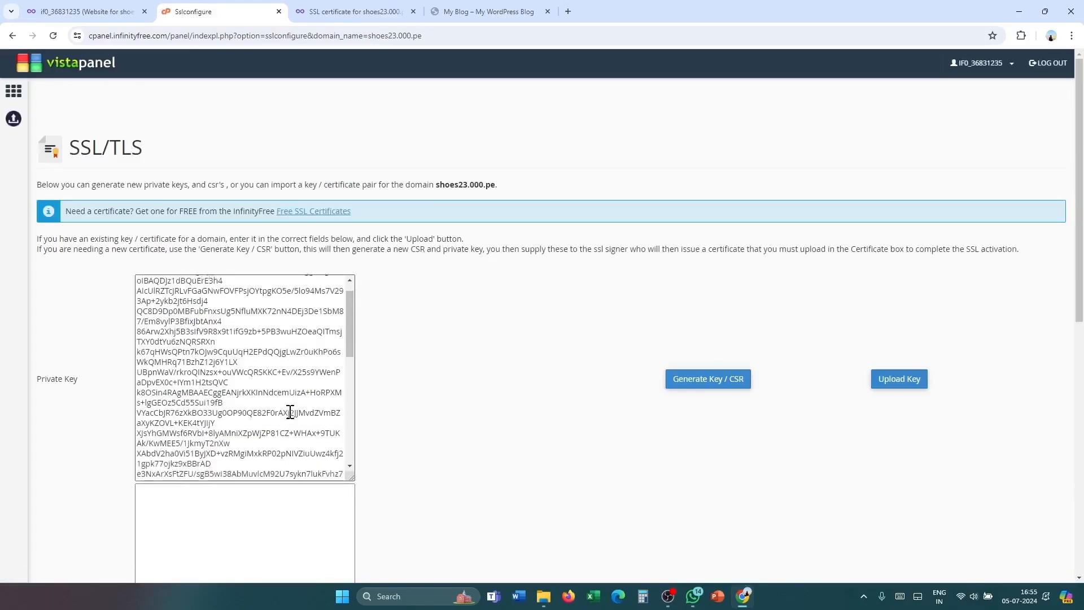
scroll(290, 411, down, 2)
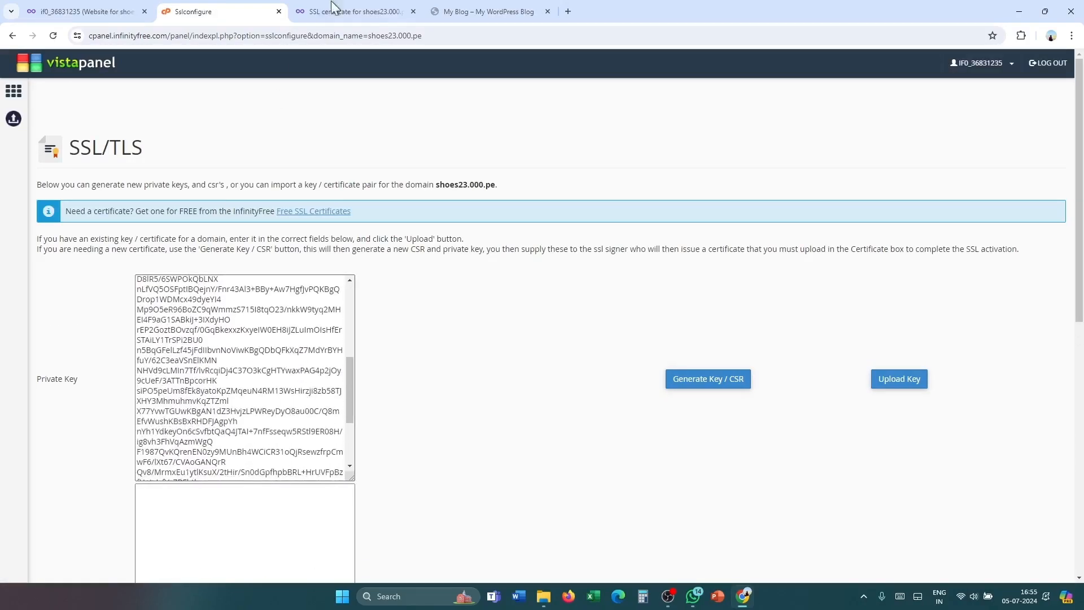
click(350, 7)
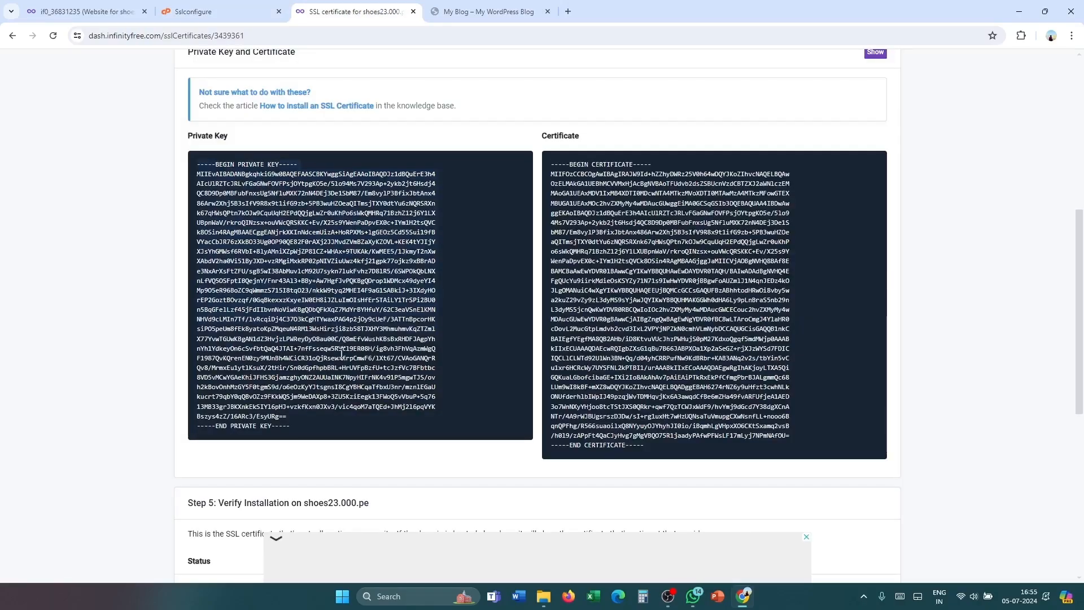
click(193, 10)
scroll(136, 280, up, 4)
drag(136, 280, 354, 486)
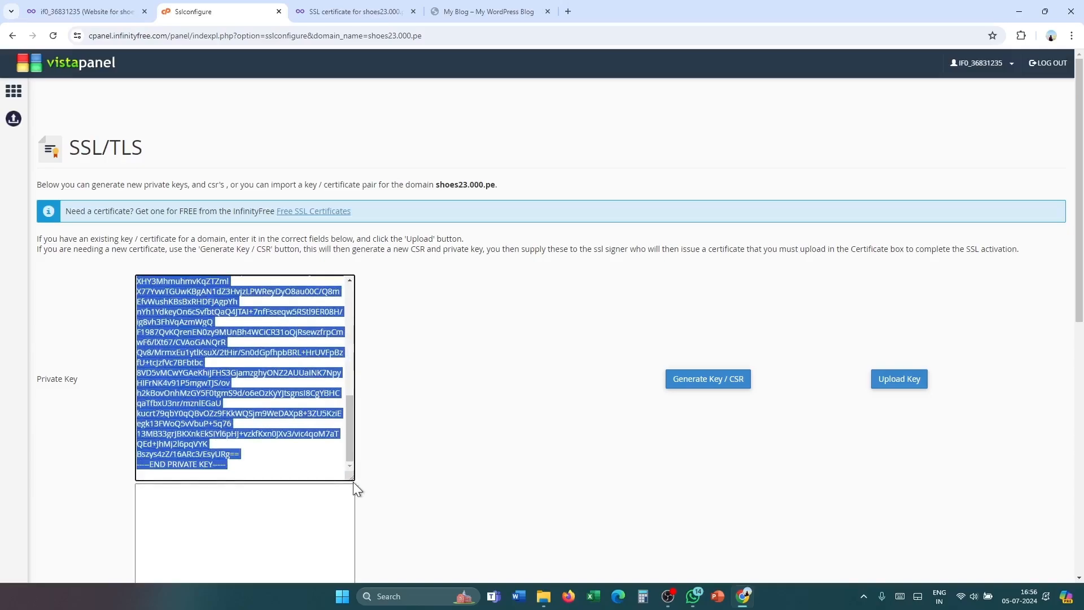
key(ctrl+v)
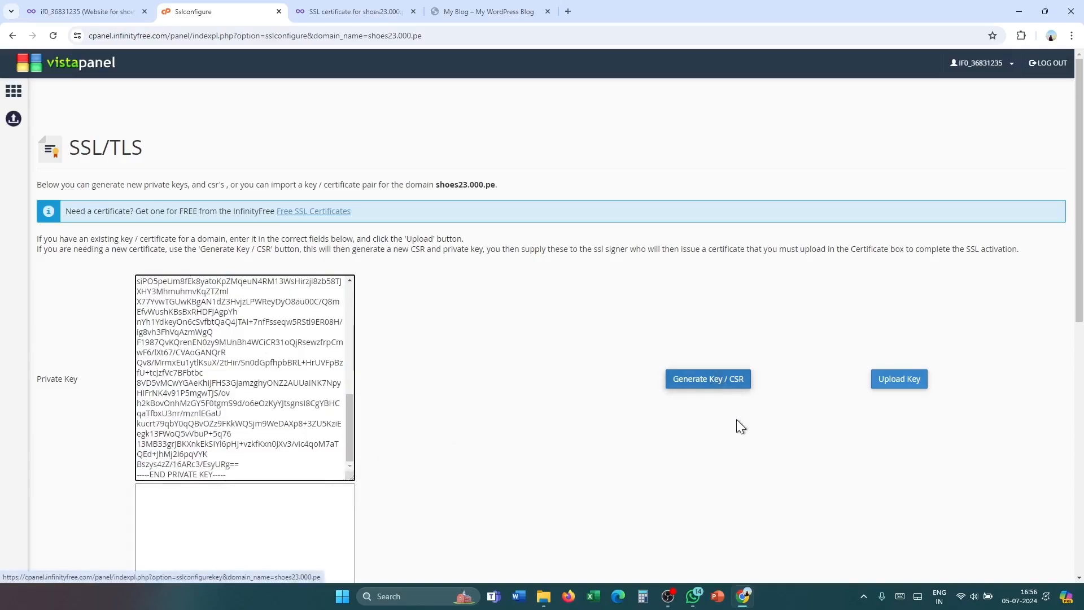
click(888, 383)
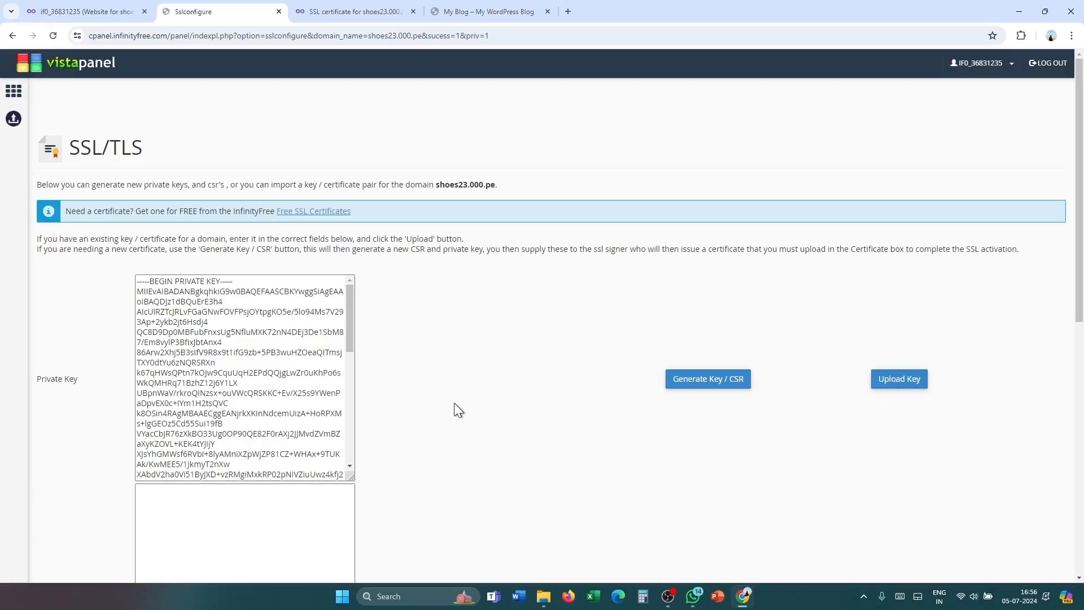
Copy the certificate text from the SSL certificate page into the Certificate field for shoes23.000.pe and upload it
scroll(455, 407, down, 8)
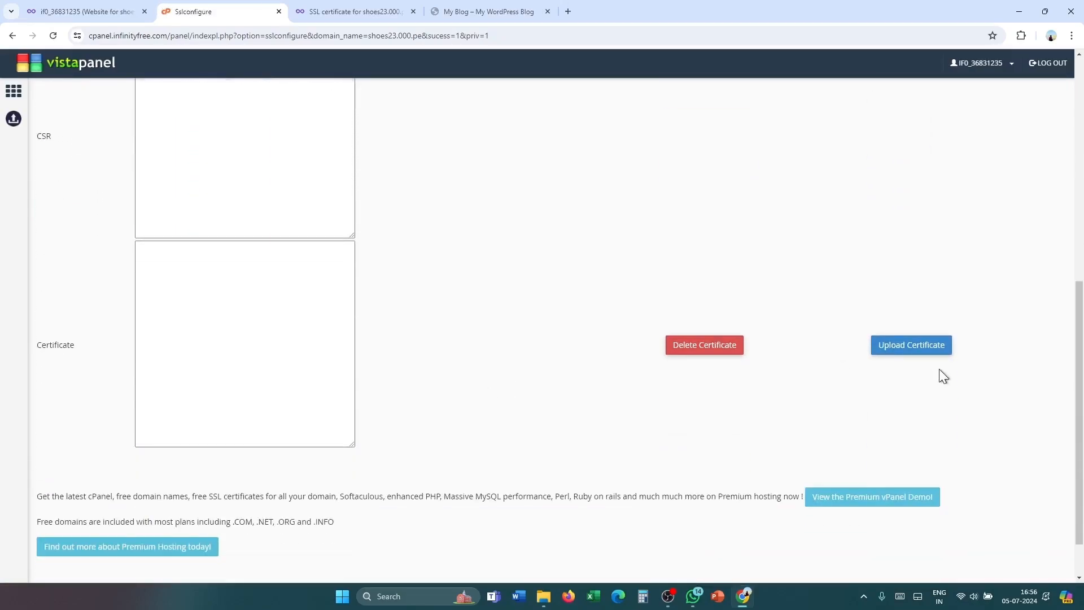
click(354, 11)
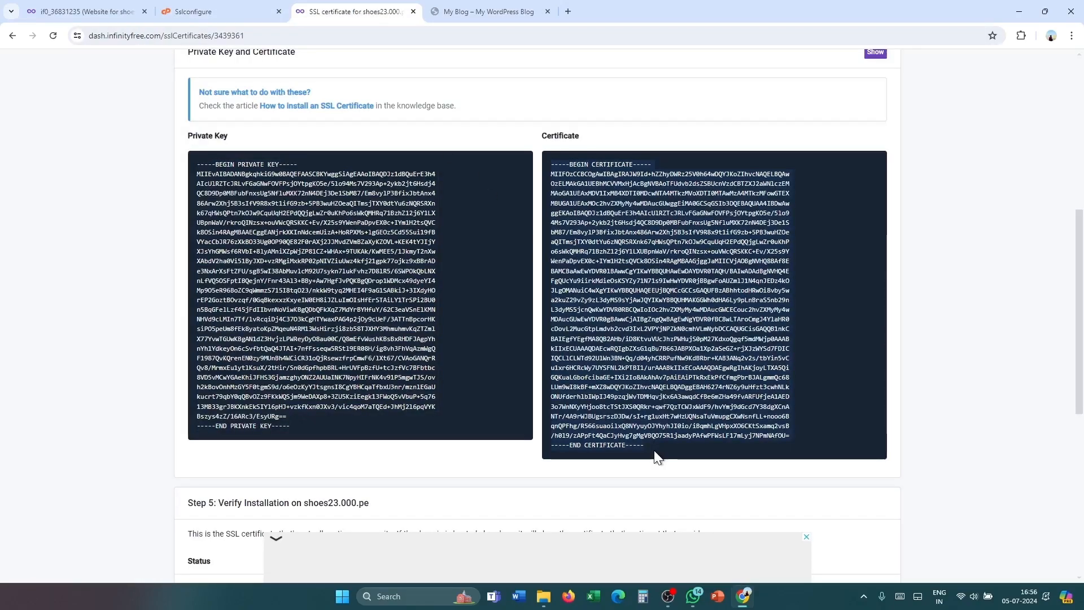
click(218, 8)
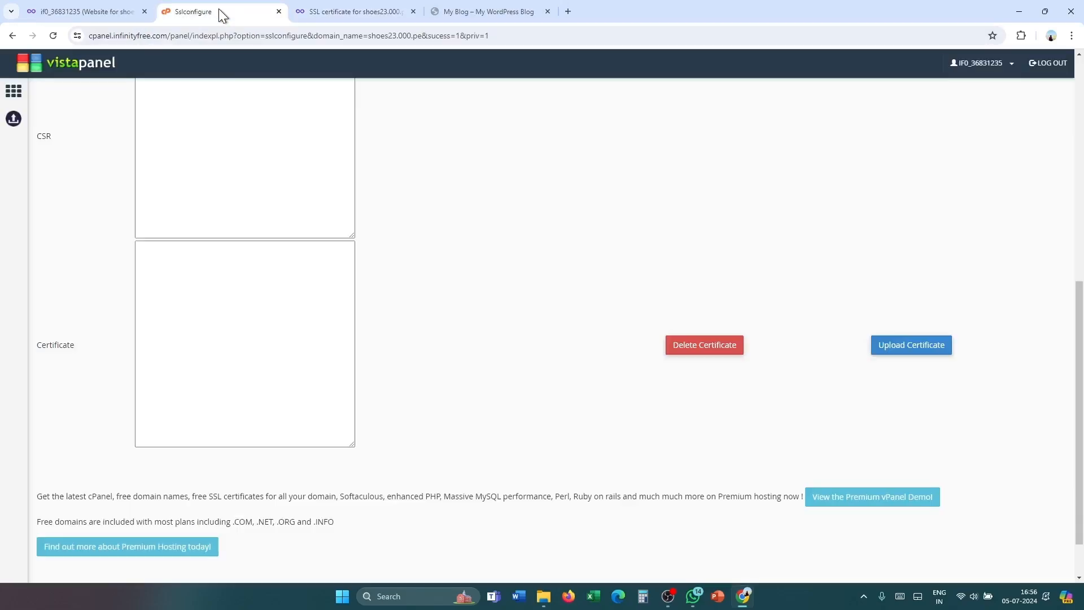
click(213, 269)
text(-----BEGIN CERTIFICATE----- MIIFOzCCBCOgAwIBAgIRAJW9Id+hZZhyDWRz25V0h64wDQYJKoZIhvcNAQELBQAw OzELMAkGA1UEBhMCVVMxHjAcBgNVBAoTFUdvb2dsZSBUcnVzdCBTZXJ2aWNlczEM MAoGA1UEAxMDV1IxMB4XDTI0MDcwNTA4MTkzMVoXDTI0MTAwMzA4MTkzMFowGTEX MBUGA1UEAxMOc2hvZXMyMy4wMDAucGUwggEiMA0GCSqGSIb3DQEBAQUAA4IBDwAw ggEKAoIBAQDJz1dBQuErE3h4AIcU1RZTcJRLvFGaGNwFOVFPsjOYtpgKO5e/5lo9 4Ms7V293Ap+2ykb2jt6Hsdj4QC8D9Dp0MBFubFnxsUg5NfluMXK72nN4DEj3De1S bM87/Em8vy1P3BfixJbtAnx486Arw2Xhj5B3sIfV9R8x9t1ifG9zb+5PB3wuHZOe aQITmsjTXY0dtYu6zNQRSRXnk67qHWsQPtn7kOJw9CquUqH2EPdQQjgLwZr0uKhP o6sWkQMHRq71BzhZ12j6Y1LXUBpnWaV/rkroQINzsx+ouVWcQRSKKC+Ev/X25s9Y WenPaDpvEX0c+IYm1H2tsQVCk8OSin4RAgMBAAGjggJaMIICVjAOBgNVHQ8BAf8E BAMCBaAwEwYDVR0lBAwwCgYIKwYBBQUHAwEwDAYDVR0TAQH/BAIwADAdBgNVHQ4E FgQUcYu9iirkMdieOsKSYZy71N71s9IwHwYDVR0jBBgwFoAUZmlJ1N4qnJEDz4kO JLgOMANuiC4wXgYIKwYBBQUHAQEEUjBQMCcGCCsGAQUFBzABhhtodHRwOi8vby5w a2kuZ29vZy9zL3dyMS9sYjAwJQYIKwYBBQUHMAKGGWh0dHA6Ly9pLnBraS5nb29n L3dyMS5jcnQwKwYDVR0RBCQwIoIOc2hvZXMyMy4wMDAucGWCECouc2hvZXMyMy4w MDAucGUwEwYDVR0gBAwwCjAIBgZngQwBAgEwNgYDVR0fBC8wLTAroCmgJ4YlaHR0 cDovL2MucGtpLmdvb2cvd3IxL2VPYjNPZkN0cmhVLmNybDCCAQUGCisGAQQB1nkC BAIEgfYEgfMA8QB2AHb/iD8KtvuVUcJhzPWHujS0pM27KdxoQgqf5mdMWjp0AAAB kIIxECUAAAQDAEcwRQIgbZXsG1qBu7B66JABPXOa1Xp2aSeGZ+rjXJzWYSd7FDIC IQCLlCLWTd92U1Wn3BN+Qq/d04yhCRRPufNw9KdBRbr+KAB3ANq2v2s/tbYin5vC u1xr6HCRcWy7UYSFNL2kPTBI1/urAAABkIIxECoAAAQDAEgwRgIhAKjoyLTXA5Qi GQKuaLGbofcibaGE+IXi2Io8AkAhAv7pAiEAiPTkRxEkPfCfmgPbrBJALgmmQc68 LUm9wI8kBF+mXZ8wDQYJKoZIhvcNAQELBQADggEBAH6274rNZ6y9uHfzt3cwhNLk ONUfderhlbIWpIJ49pzqjWvTDMHqvjKx6A3awqdCfBe6mZHa49fvARFUfjeA1AED 3o7WnNXyYHjoo8tcTStJXS0QRkr+qwf7QzTCWJxWdF9/hvYmj9dGcd7Y38dgXCnA NTr/4A9rWJBUgsrszDJDw/sI+rg1uxHt7wHzUQNsaTuVmupgCXwNsnfLL+nooo6B qnQPFhg/R566suaoilxQ8NYyuyOJYhyhJI0io/iBqmhLgVHpxXO6CKtSxamq2vsB /h0l9/zAPpFt4QaCJyHvg7gMgVBQO75R1jaadyPAfwPFWsLF17mLyj7NPmNAfOU= -----END CERTIFICATE-----)
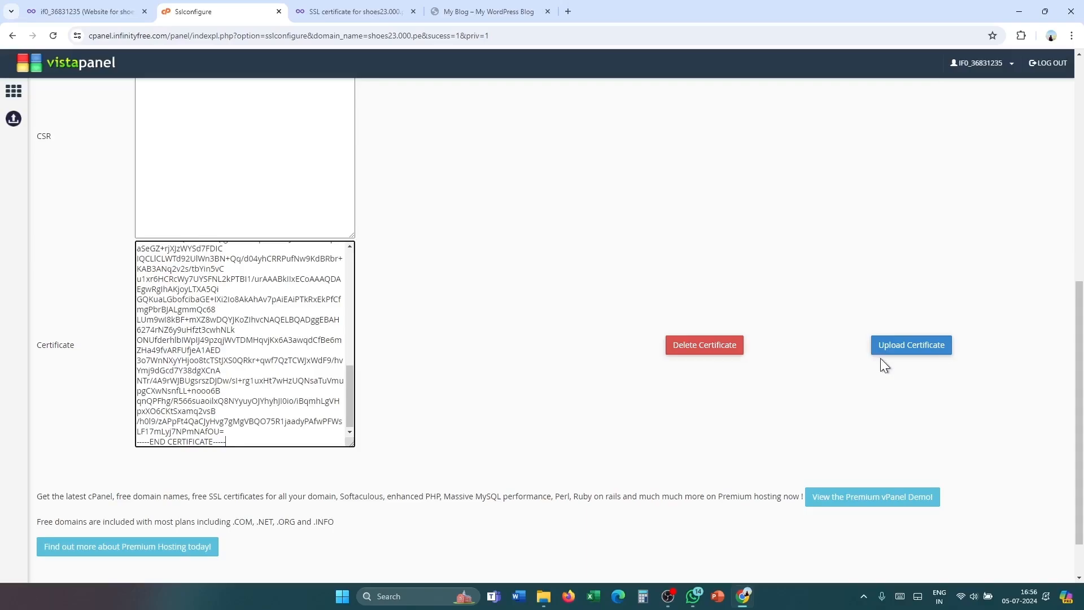
click(904, 355)
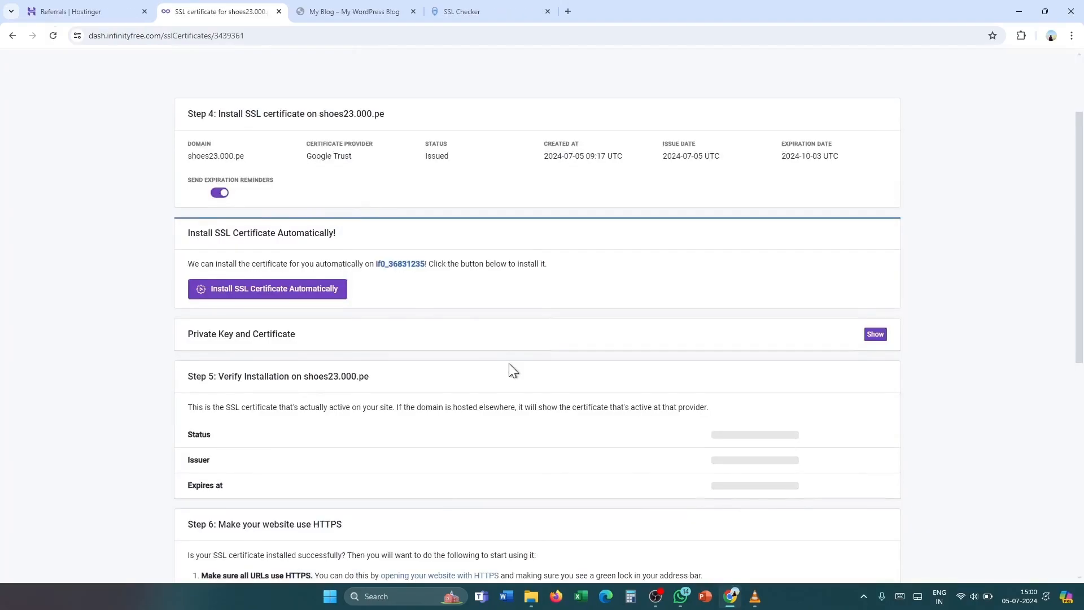
Review the installation verification section and examine the connection security details of the shoes23.000.pe site
scroll(511, 369, down, 1)
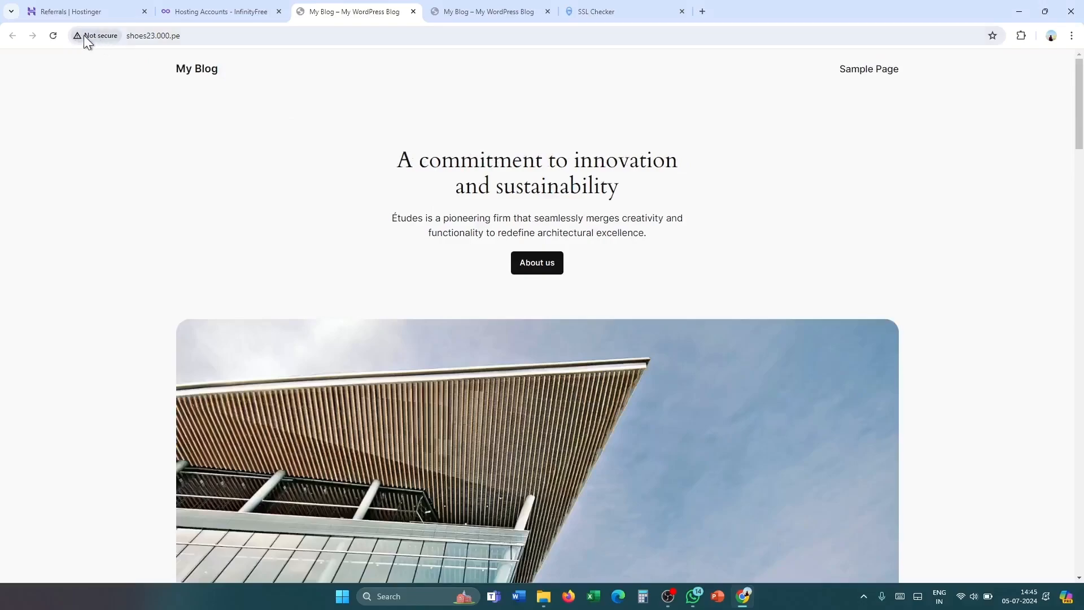
click(101, 35)
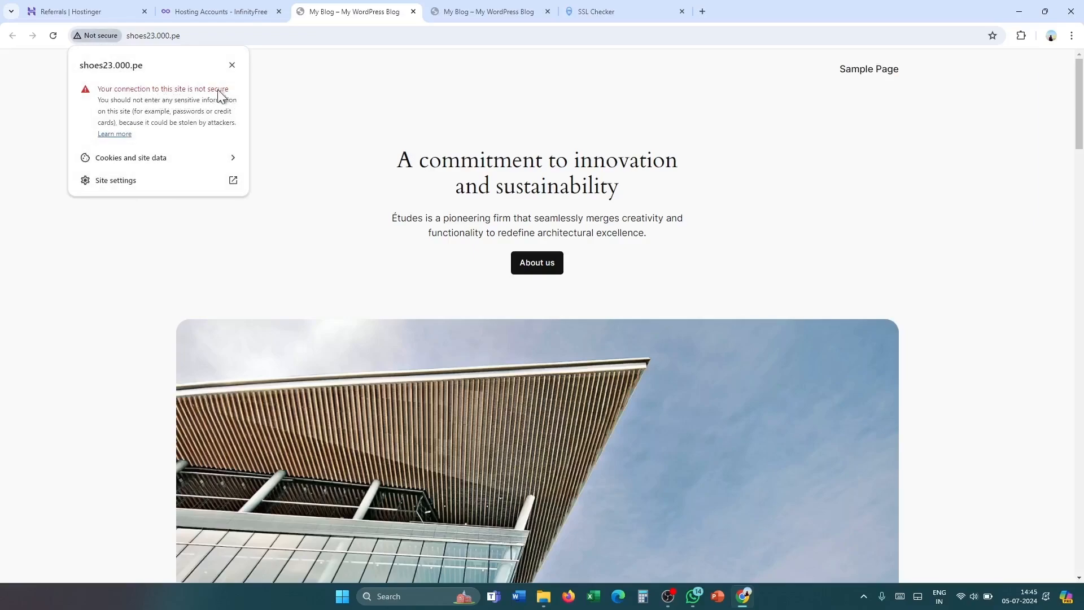
click(201, 35)
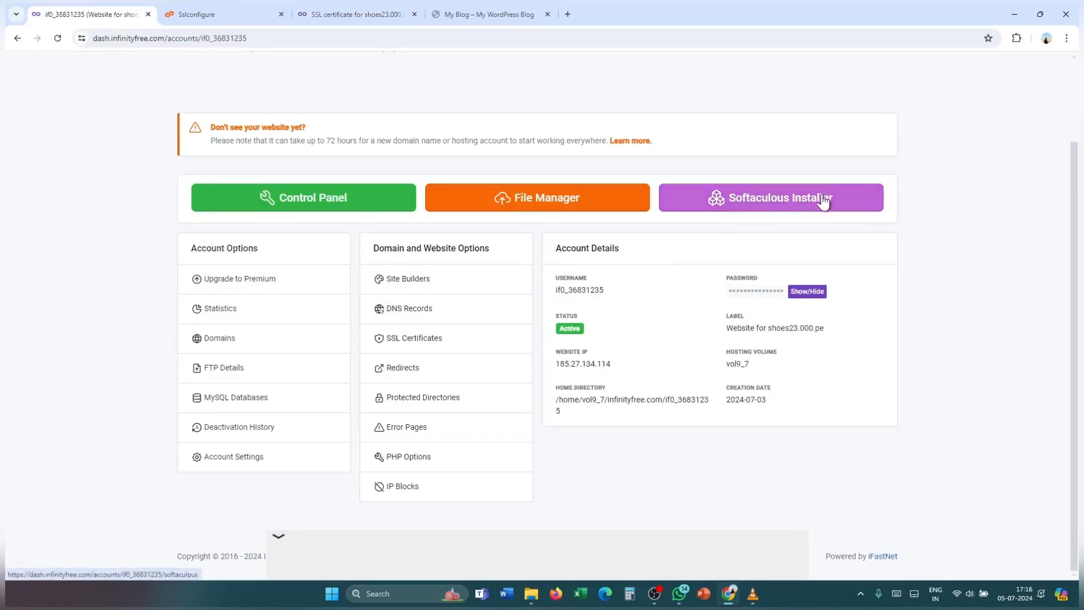
click(788, 196)
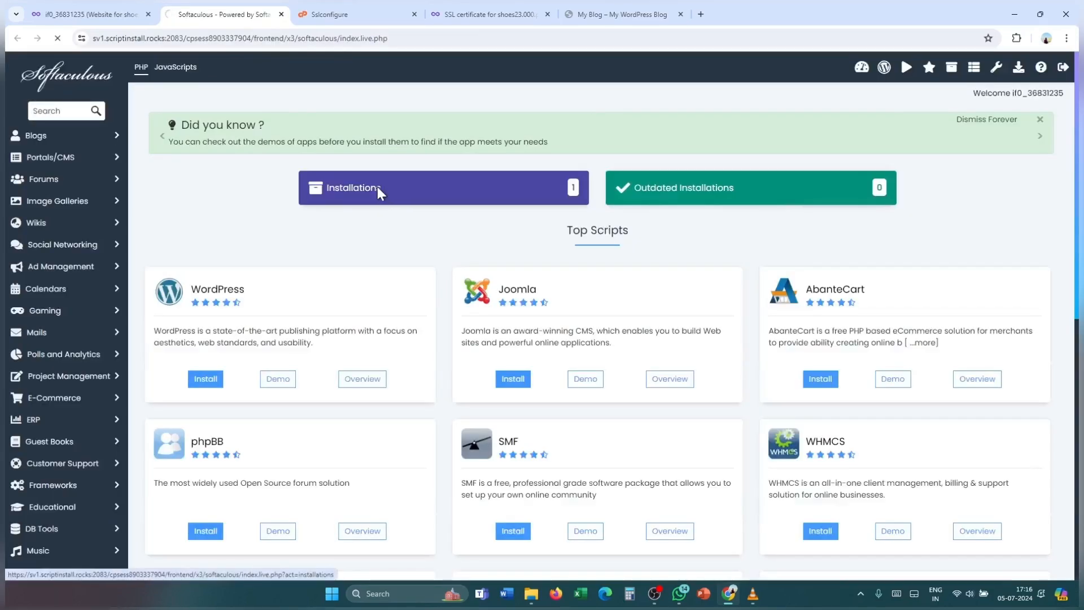
click(377, 188)
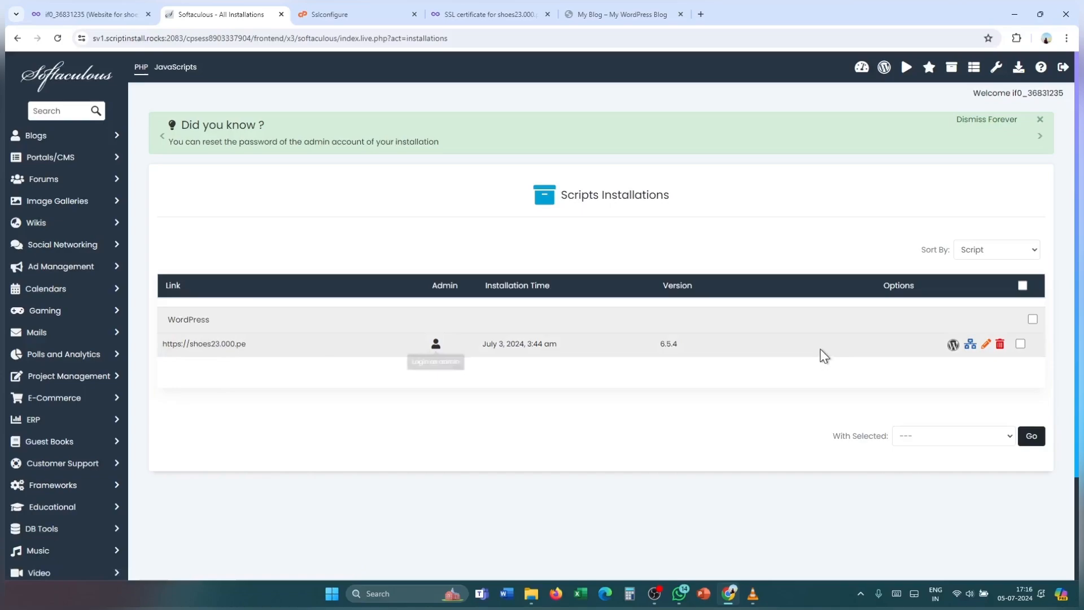
click(953, 345)
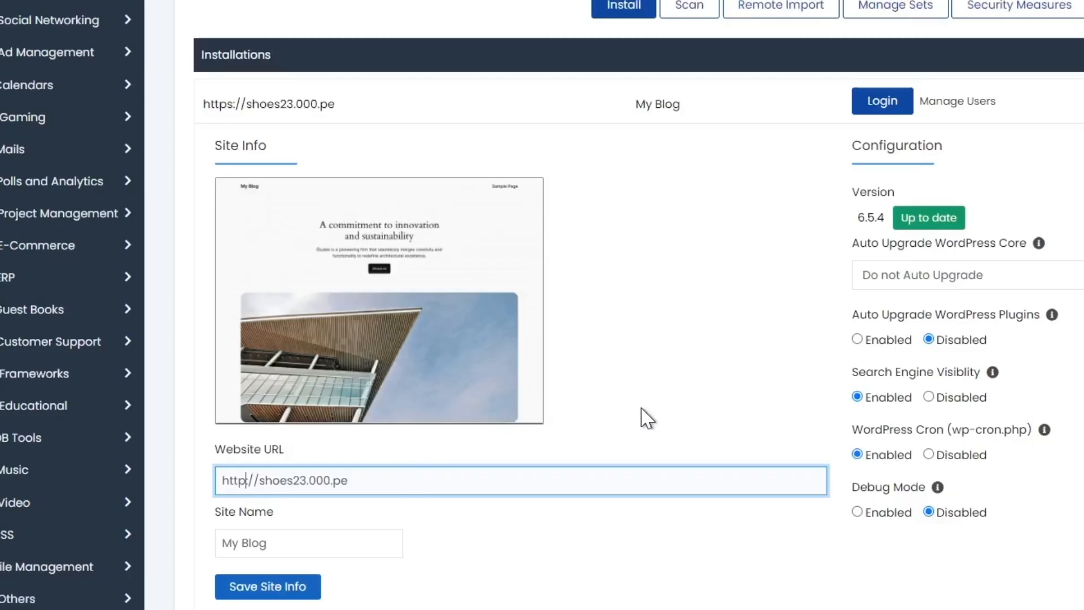
click(807, 391)
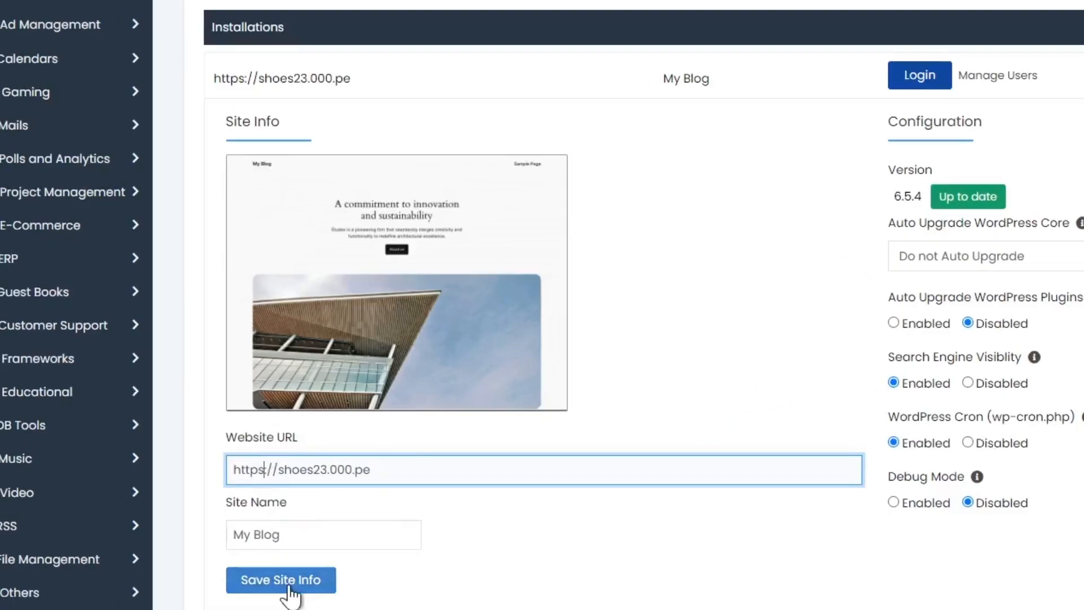
click(275, 584)
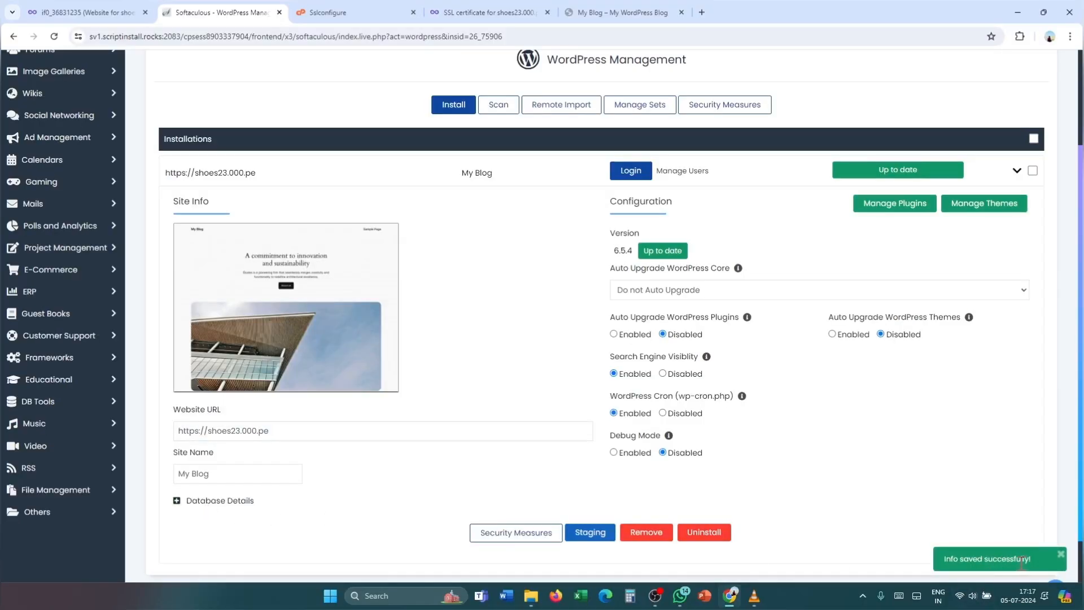
Copy the website URL from the WordPress site info and close the old My Blog page
scroll(717, 535, up, 1)
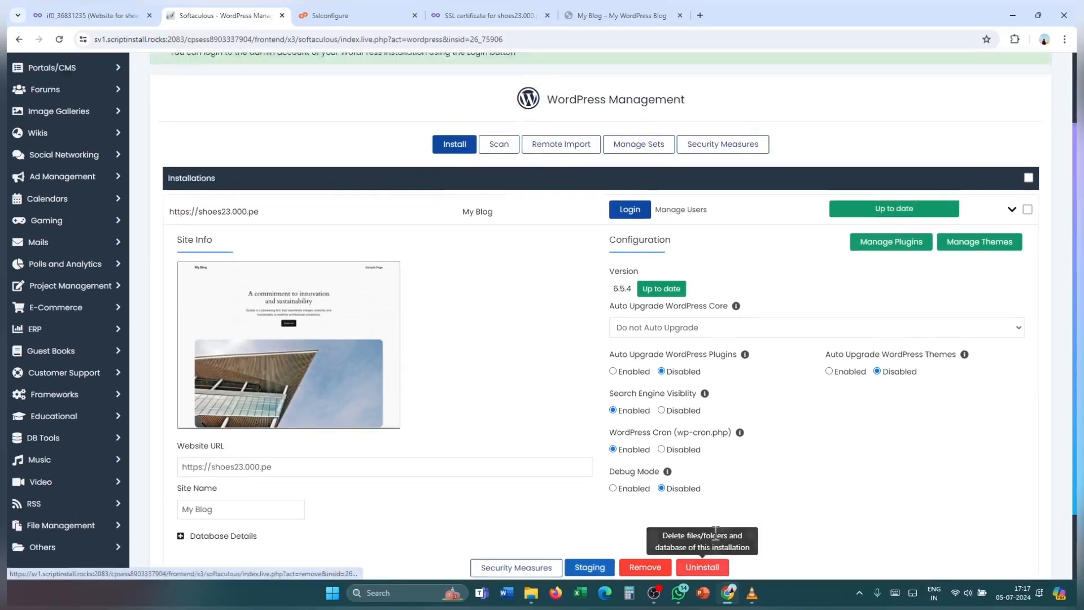
scroll(716, 535, up, 2)
scroll(716, 535, down, 2)
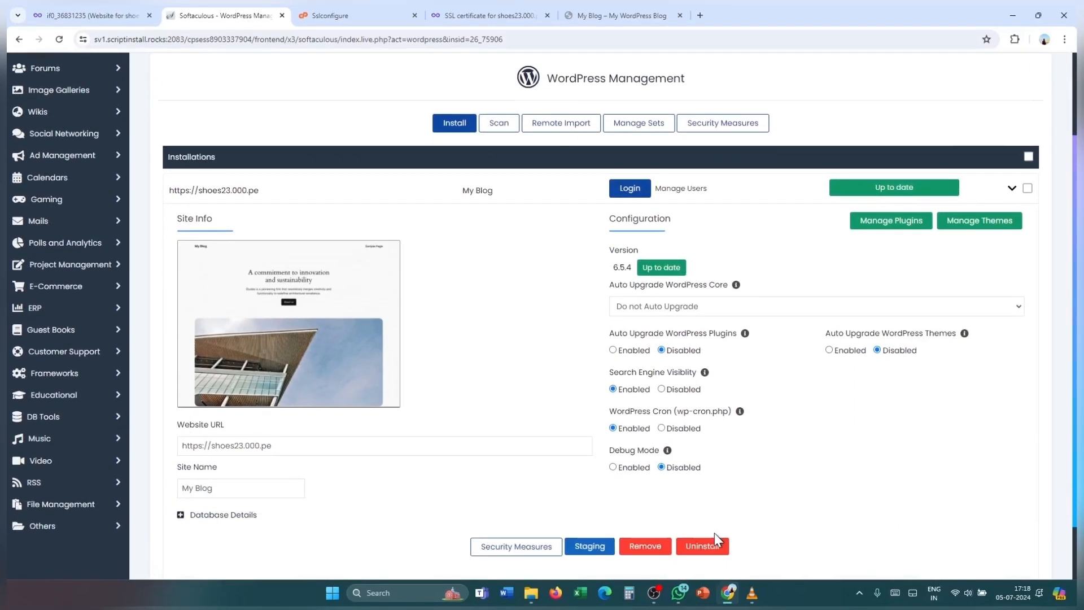
click(315, 445)
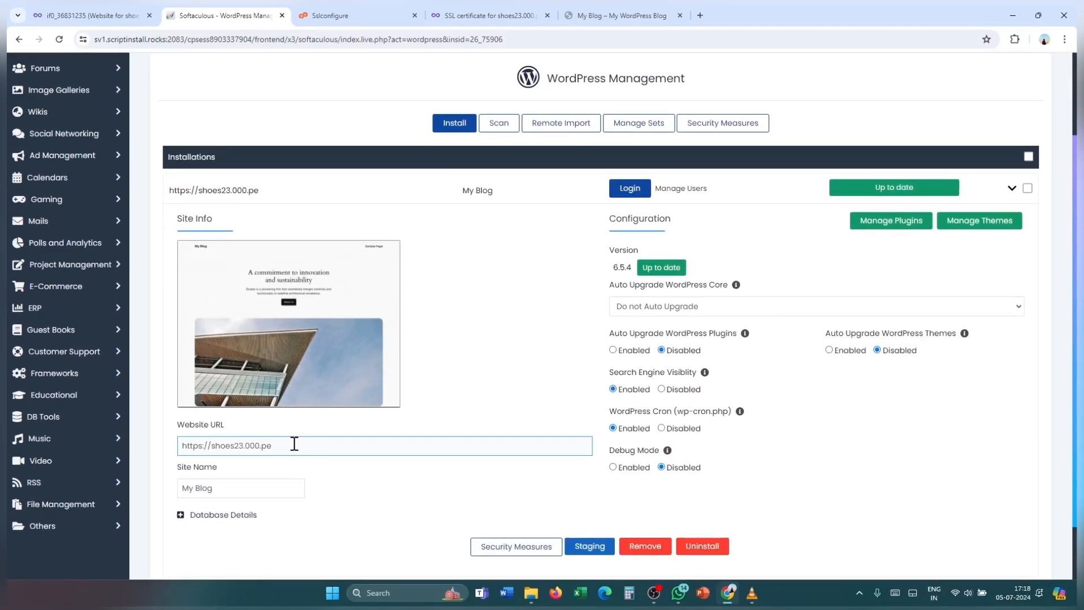
triple_click(294, 443)
key(ctrl+c)
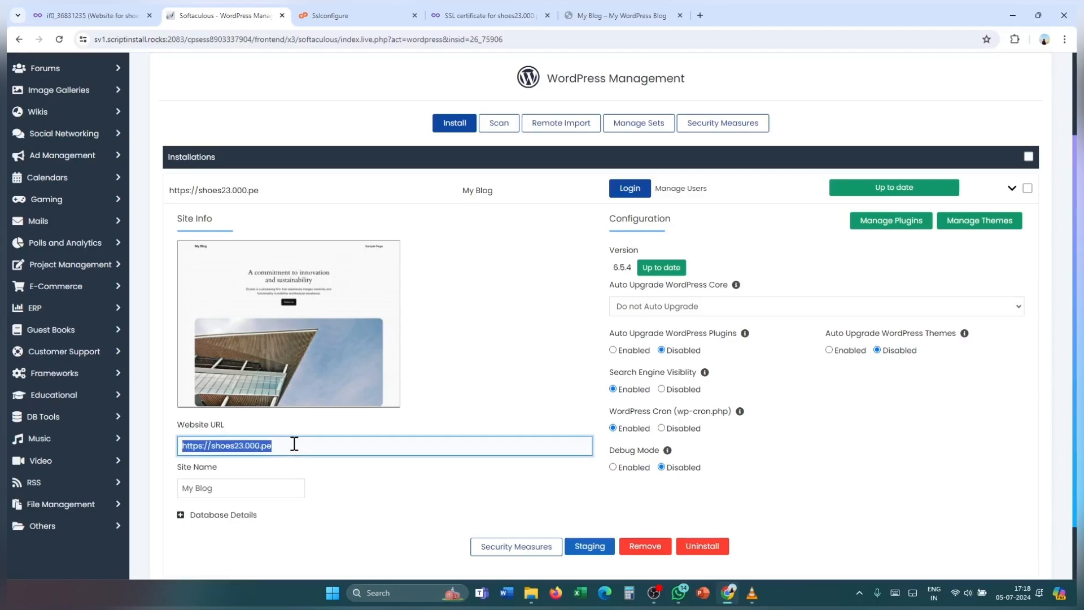
right_click(260, 446)
click(680, 15)
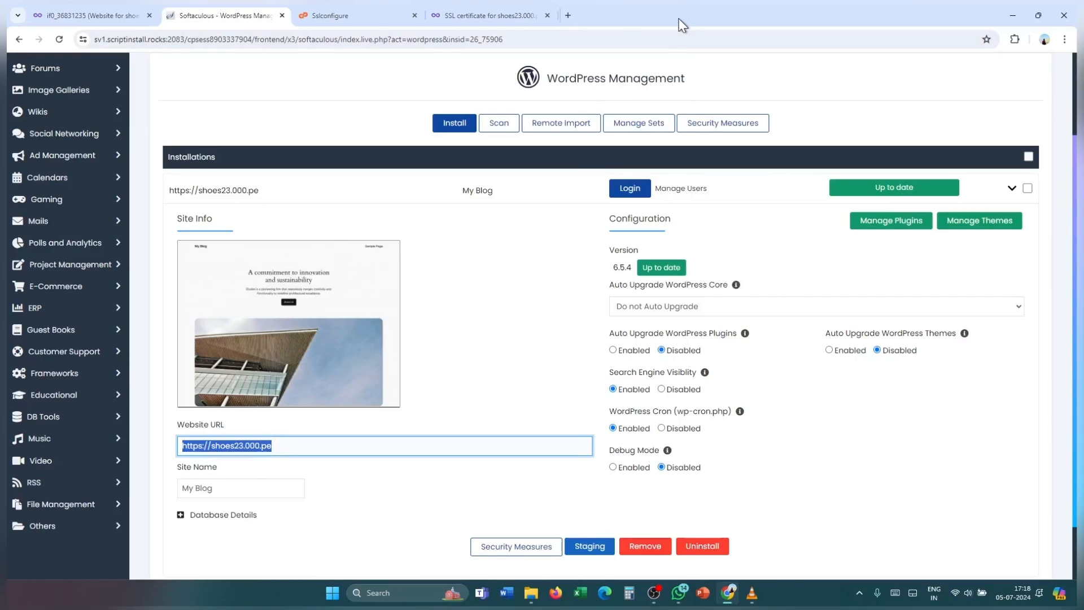
click(567, 17)
key(ctrl+v)
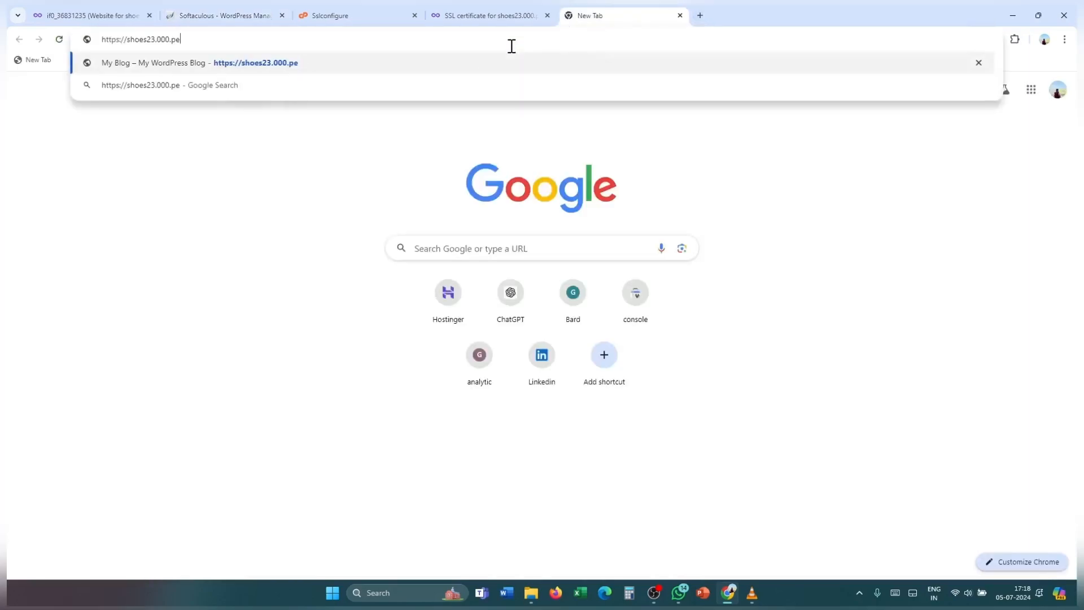
key(Return)
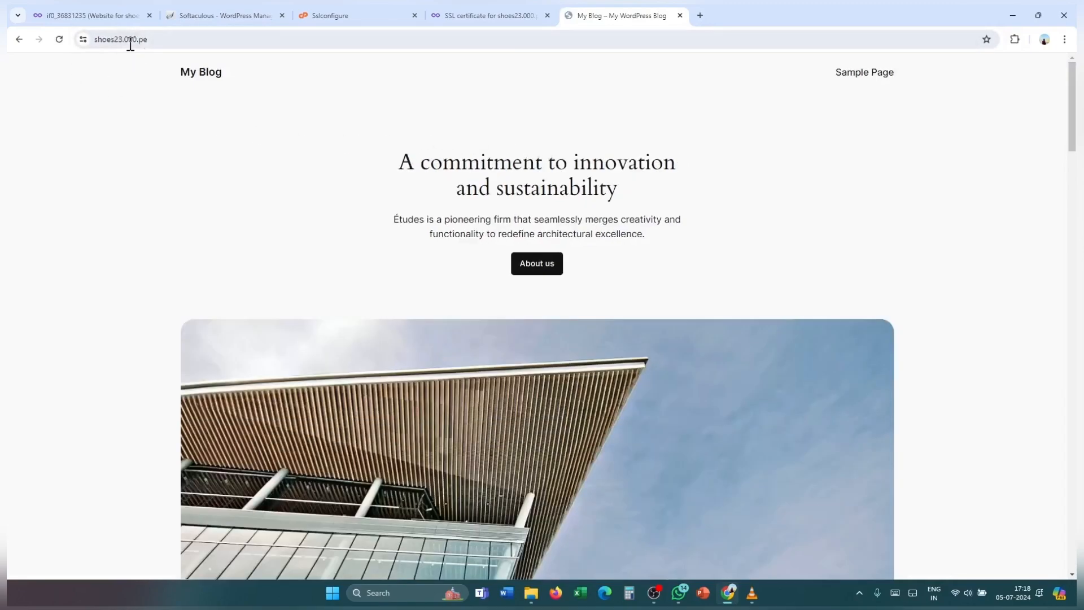
click(84, 40)
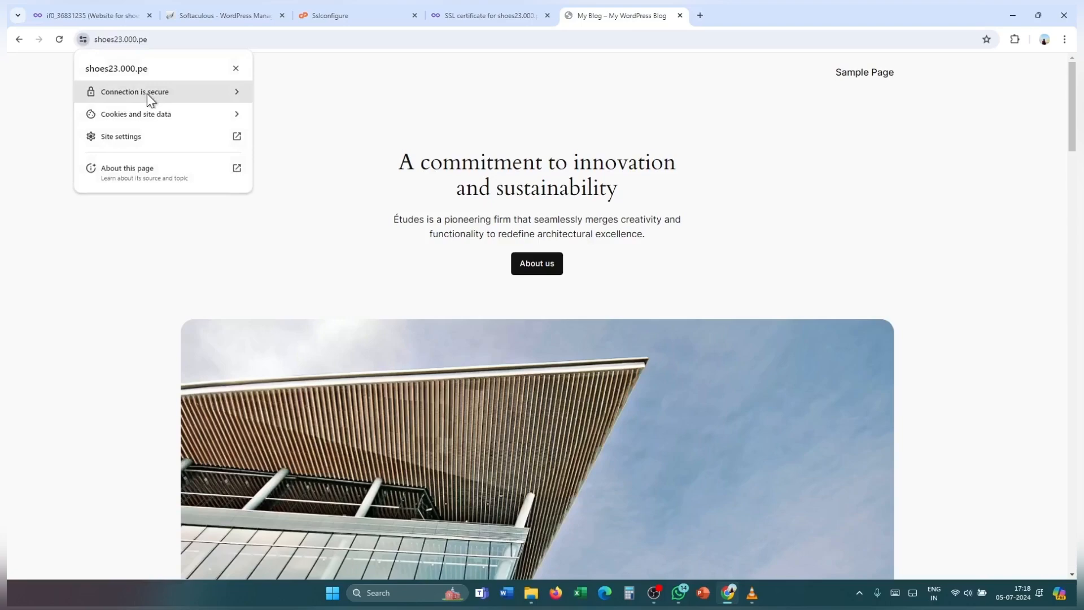
click(206, 95)
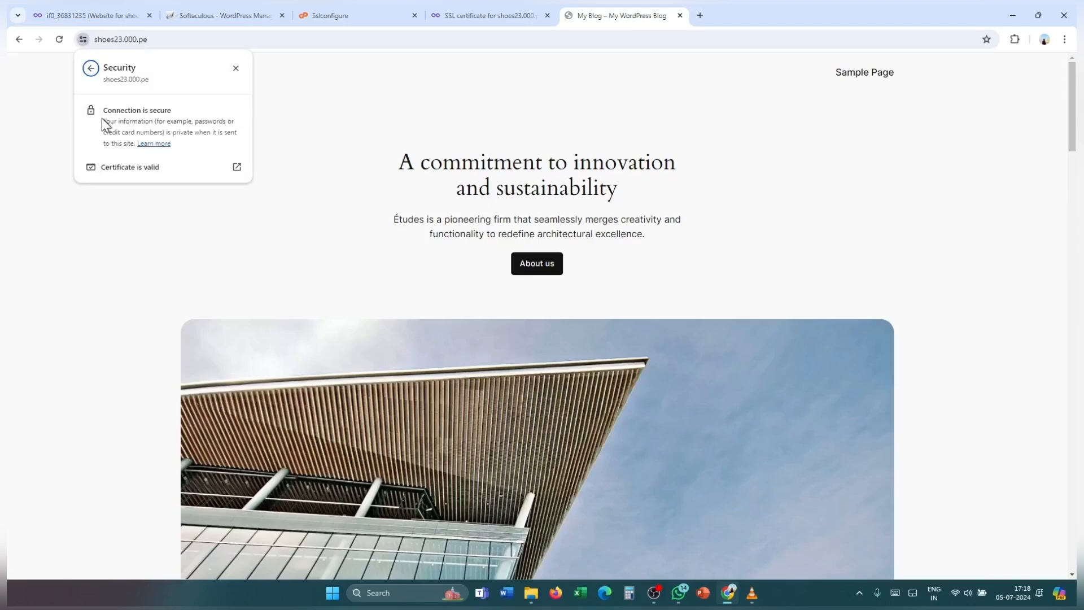
click(235, 69)
Examine the My Blog homepage's sections down to the footer and back up to check how the site loads over HTTPS
scroll(472, 334, down, 6)
scroll(472, 336, up, 6)
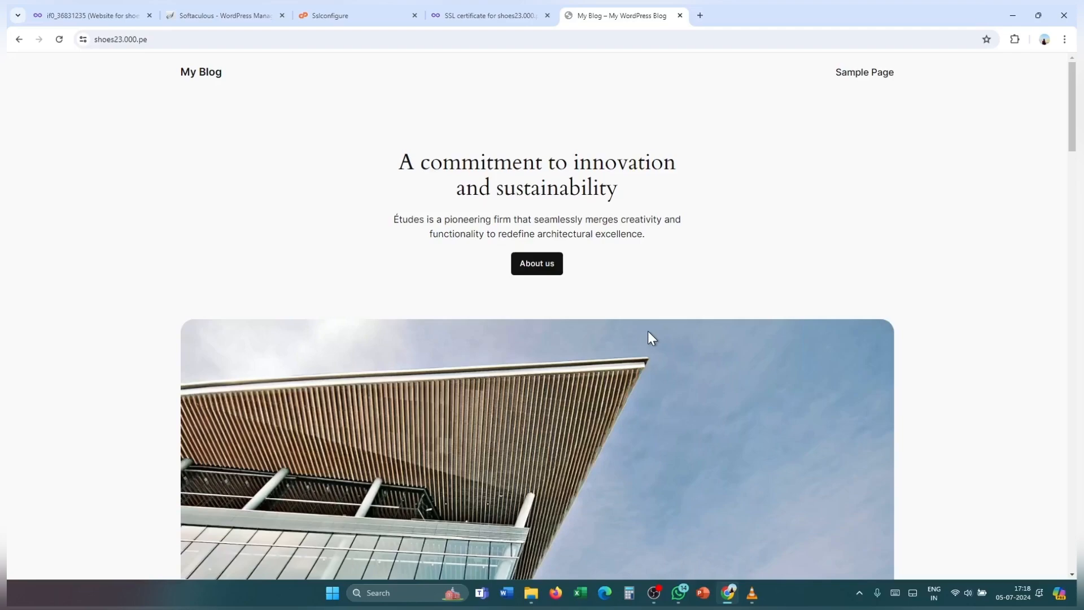
scroll(648, 332, down, 10)
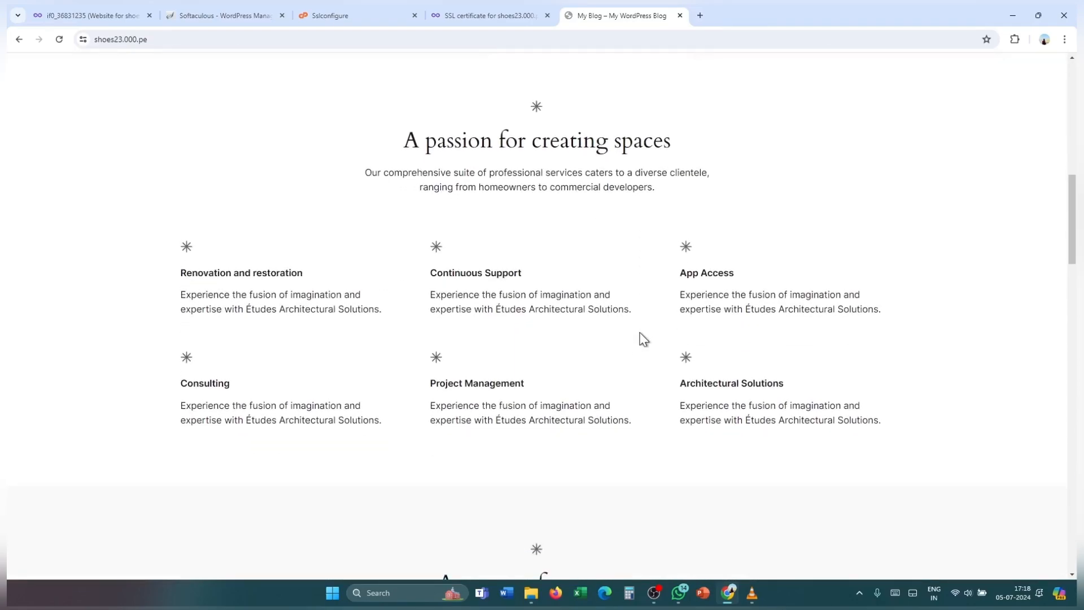
scroll(421, 371, down, 8)
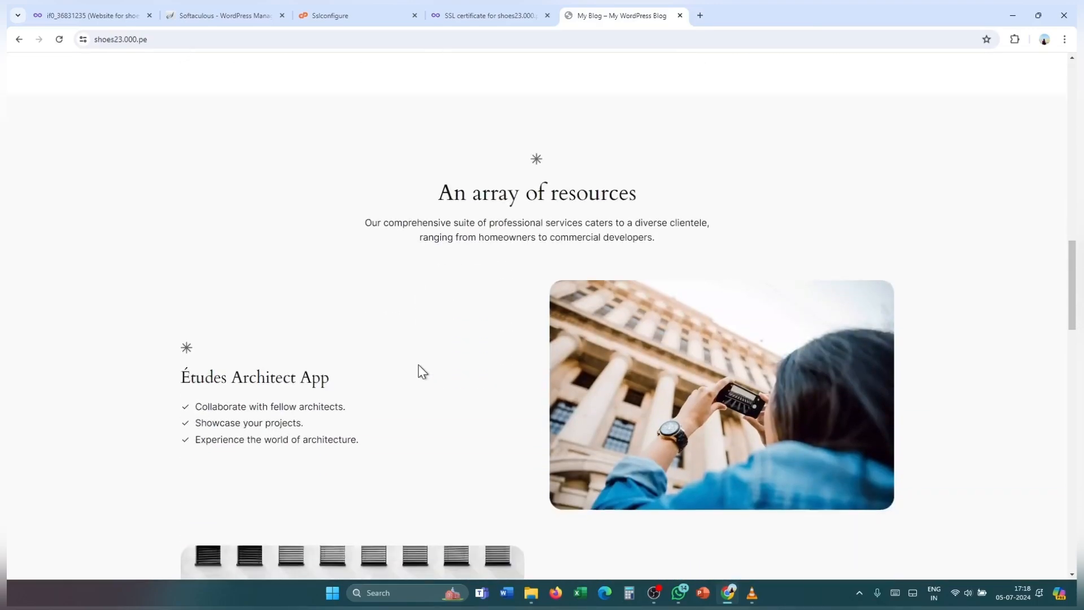
scroll(422, 372, up, 4)
scroll(422, 372, down, 7)
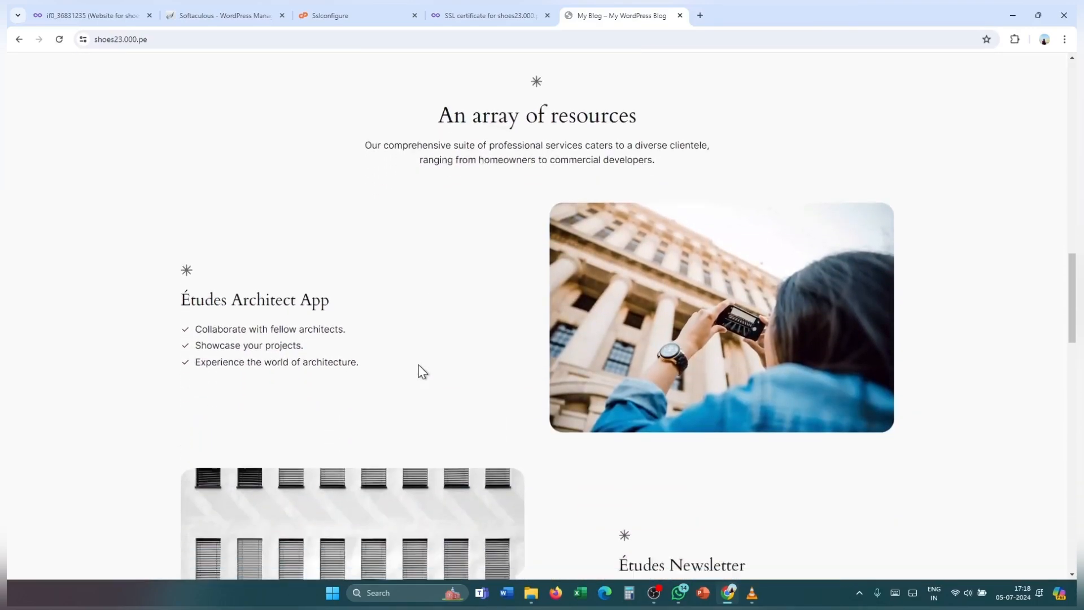
scroll(419, 366, down, 8)
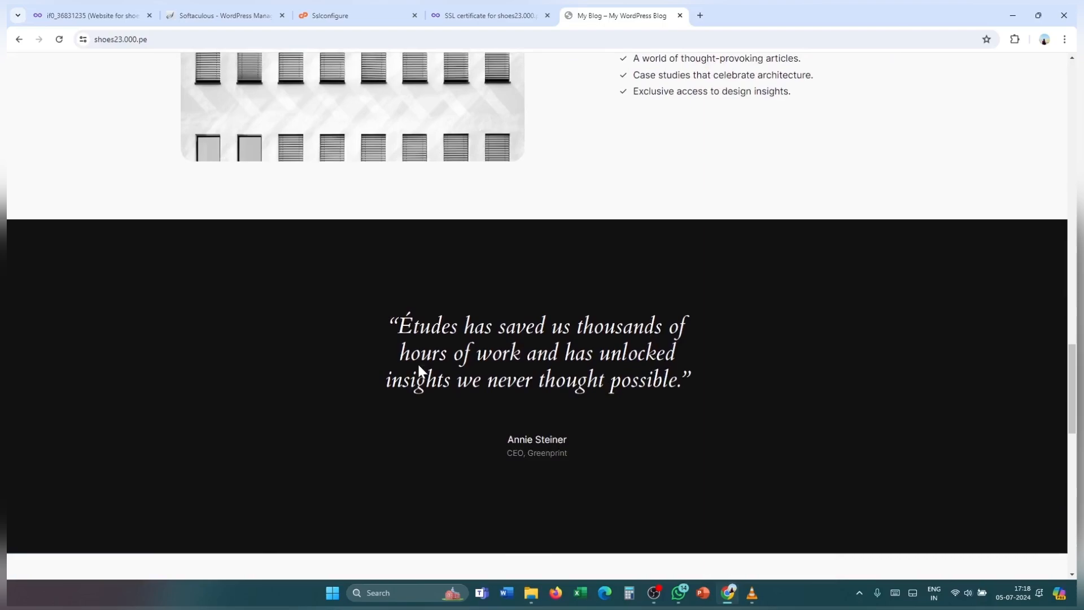
scroll(420, 365, down, 10)
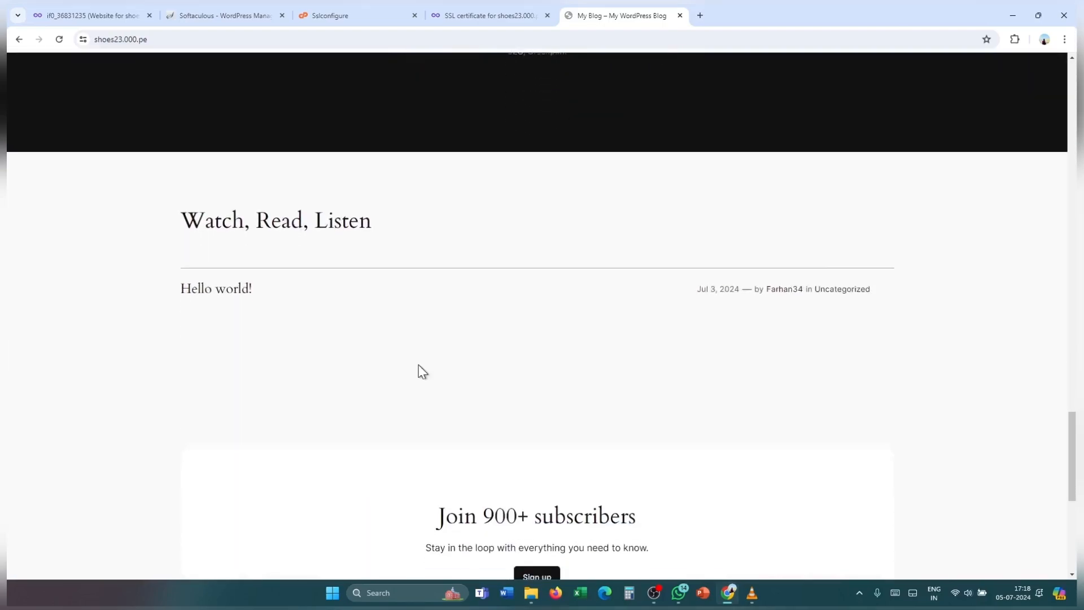
scroll(422, 372, down, 3)
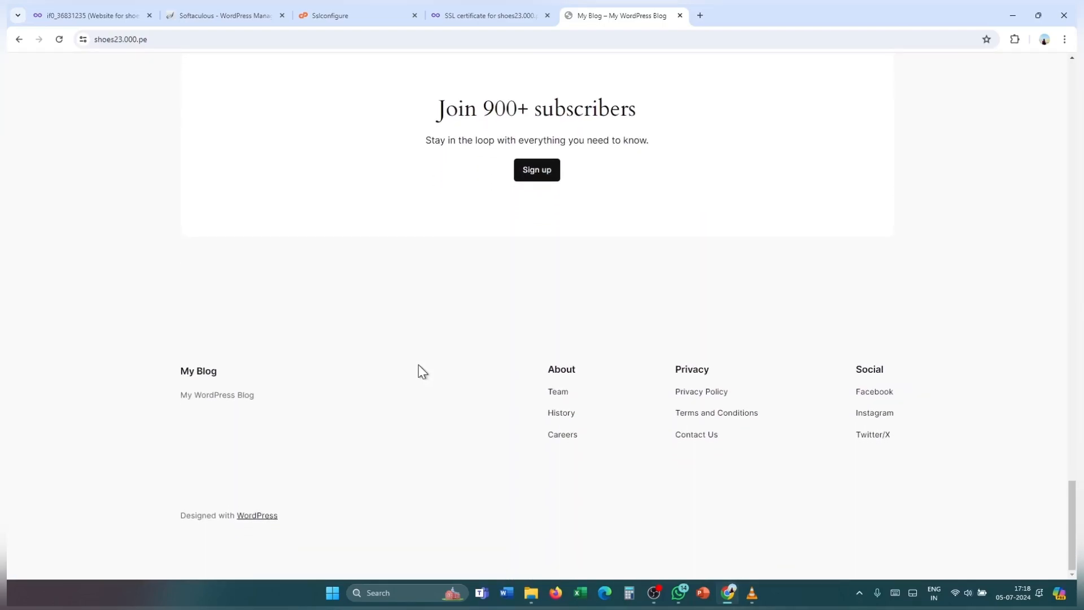
scroll(421, 371, up, 2)
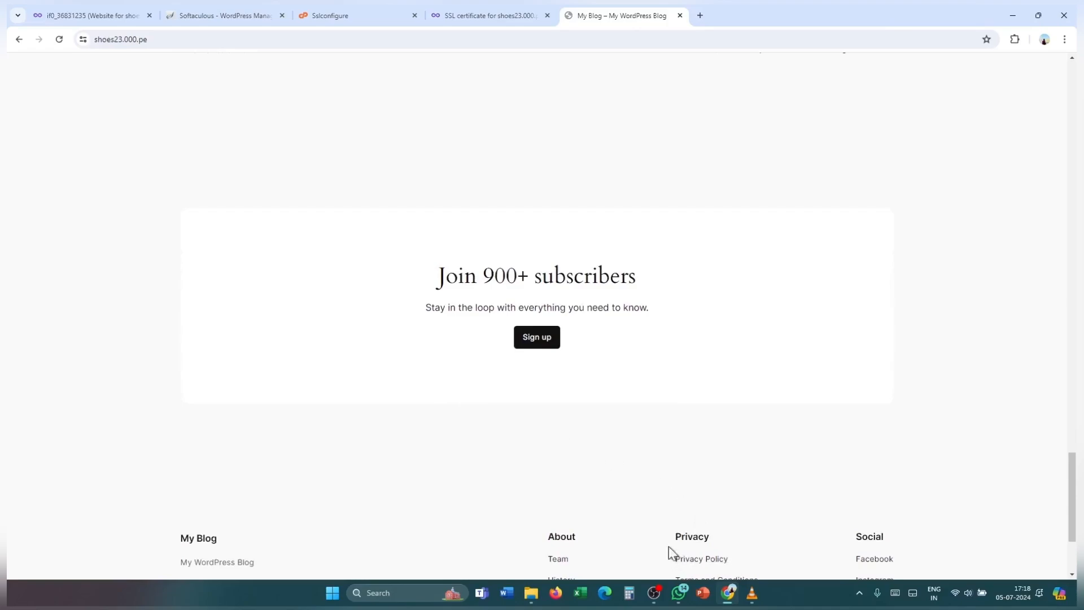
scroll(682, 405, up, 4)
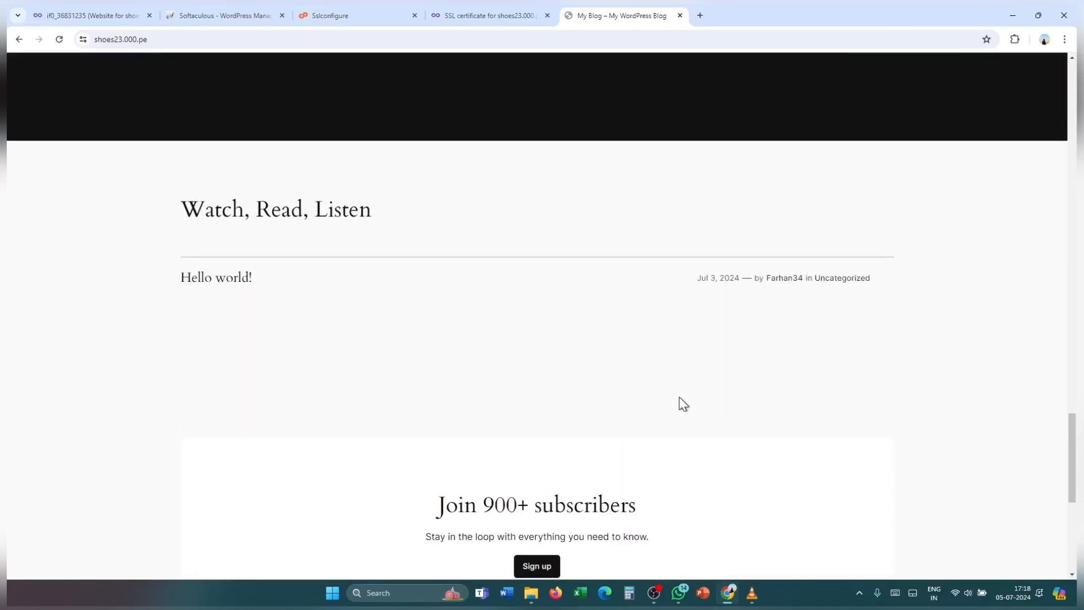
scroll(683, 403, down, 2)
scroll(683, 404, up, 10)
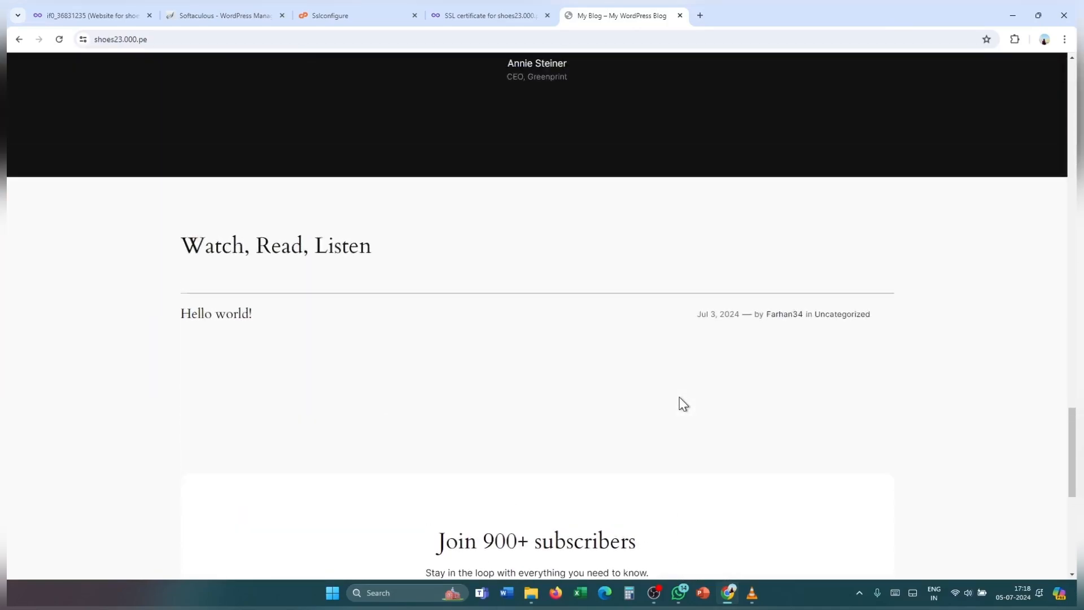
scroll(681, 404, up, 15)
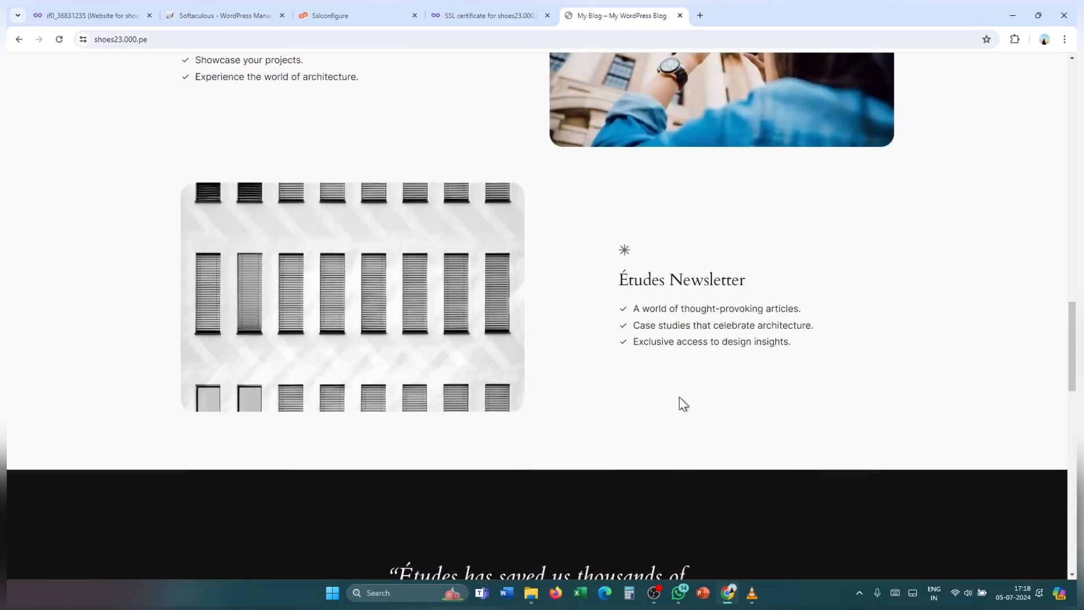